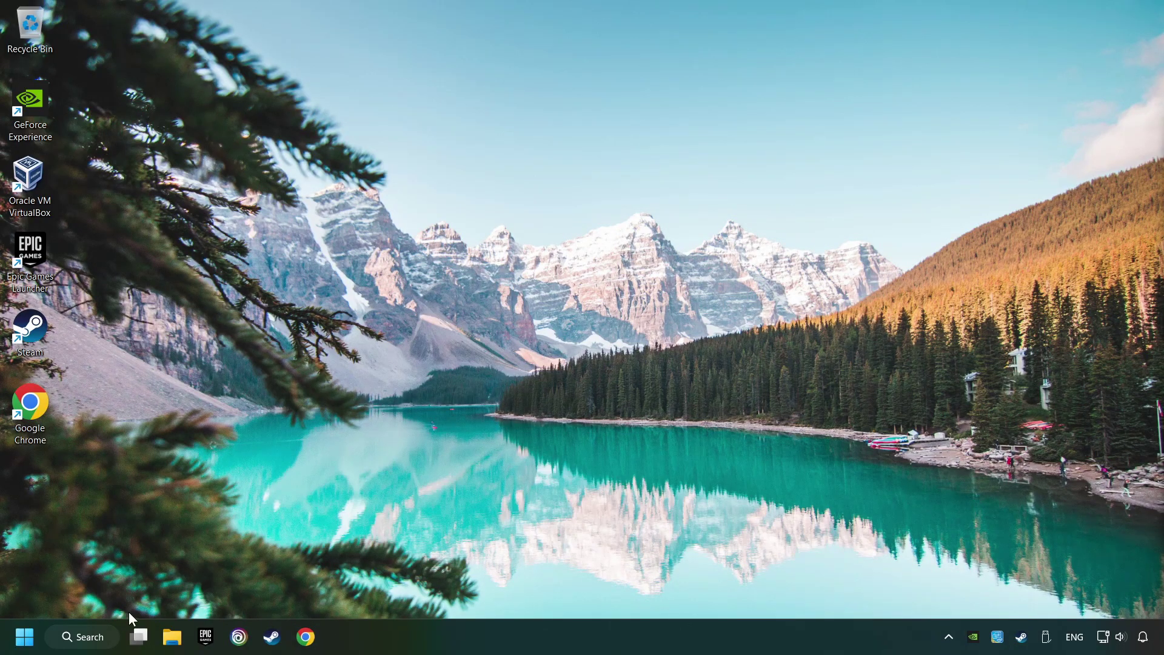
# - Search Windows for 'device manager'
pyautogui.click(107, 638)
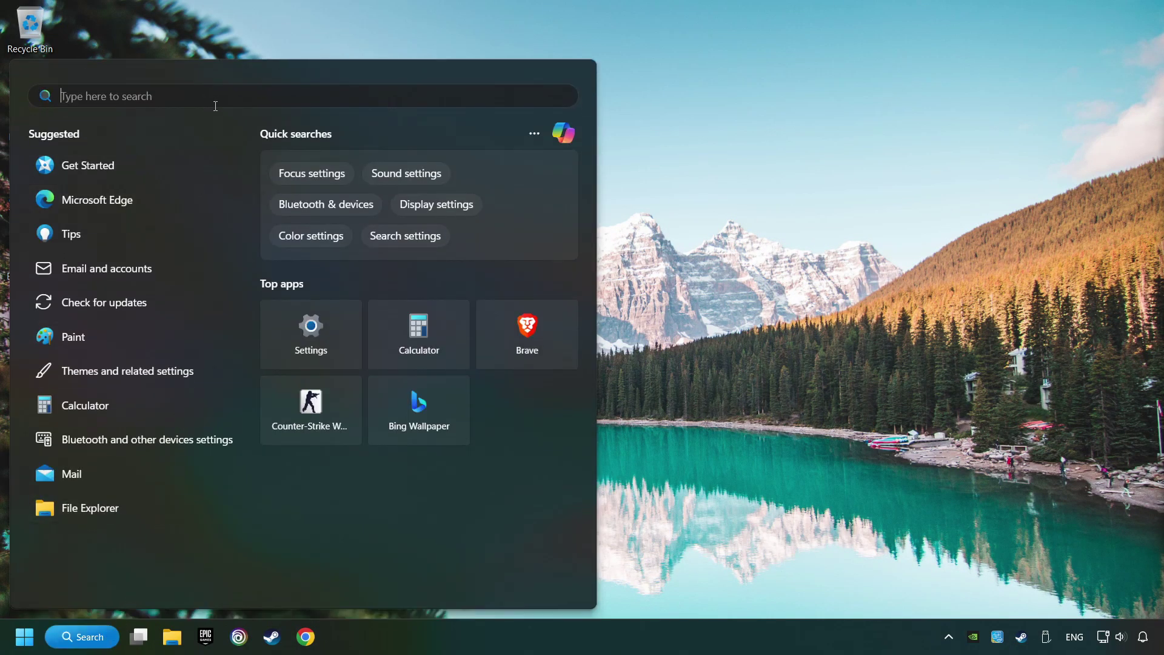
pyautogui.write('device m')
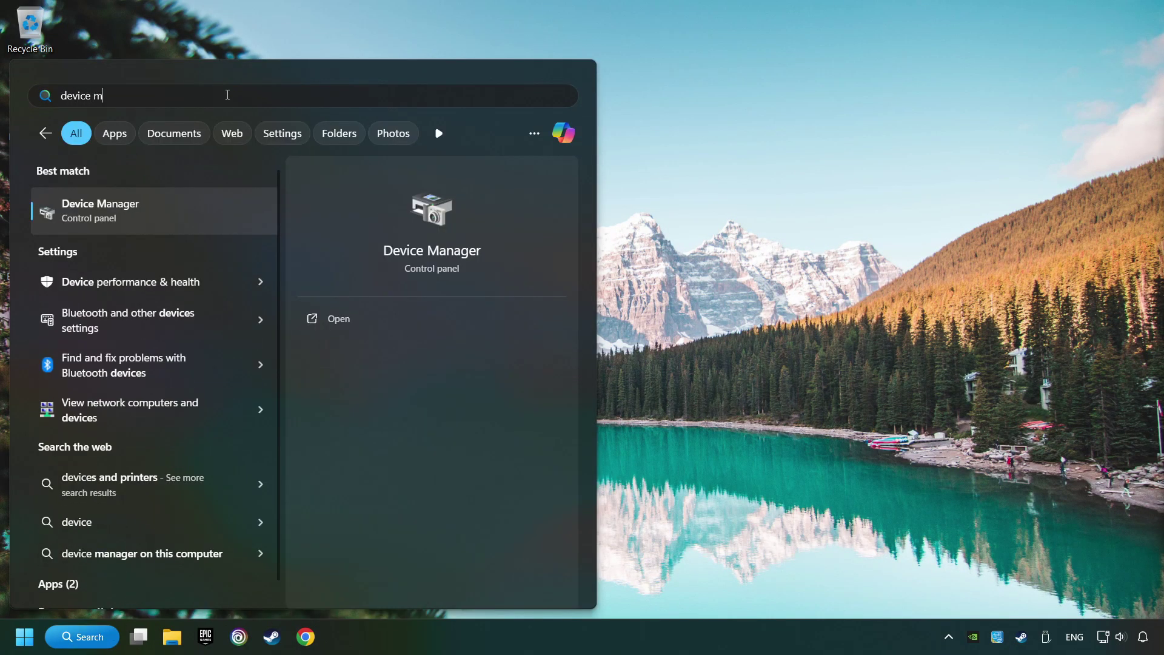
pyautogui.write('anager')
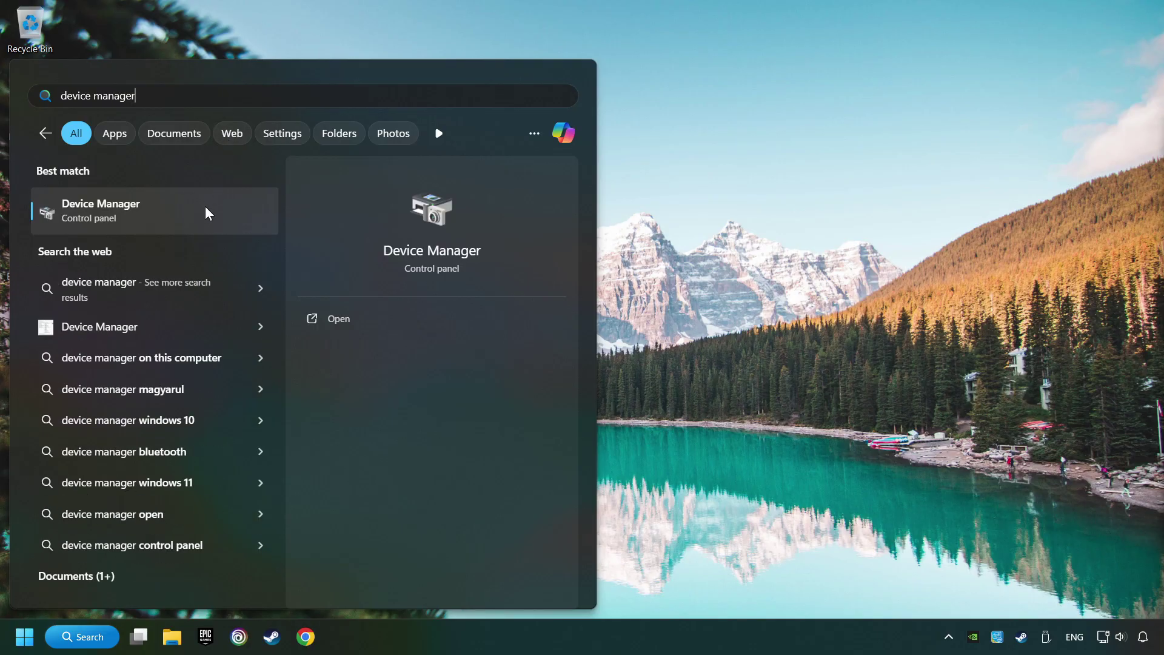
# - In Device Manager, auto-search for a newer NVIDIA GeForce GTX 1050 Ti driver; the best driver is already installed
pyautogui.click(238, 211)
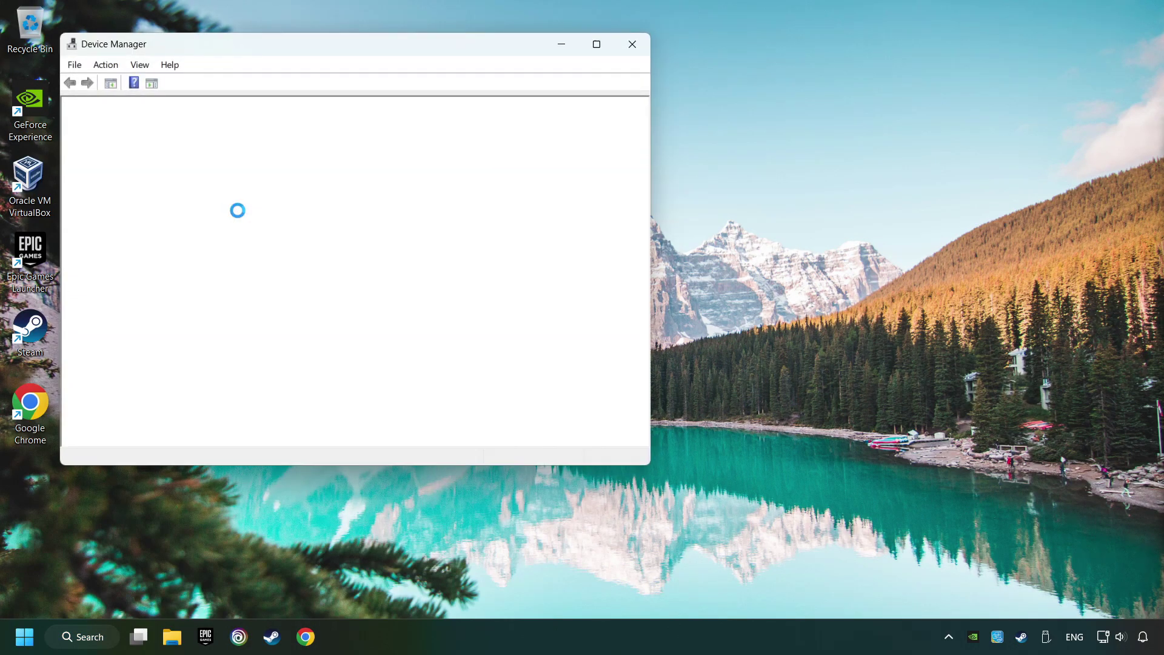
pyautogui.moveTo(236, 52); pyautogui.dragTo(437, 141)
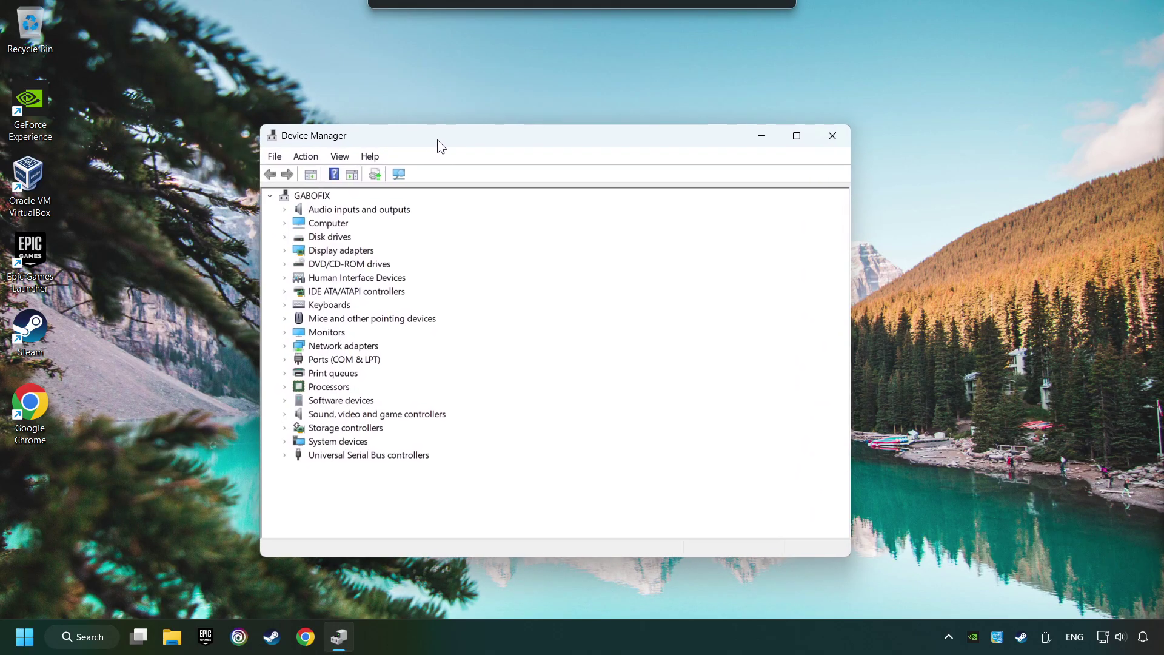
pyautogui.click(284, 251)
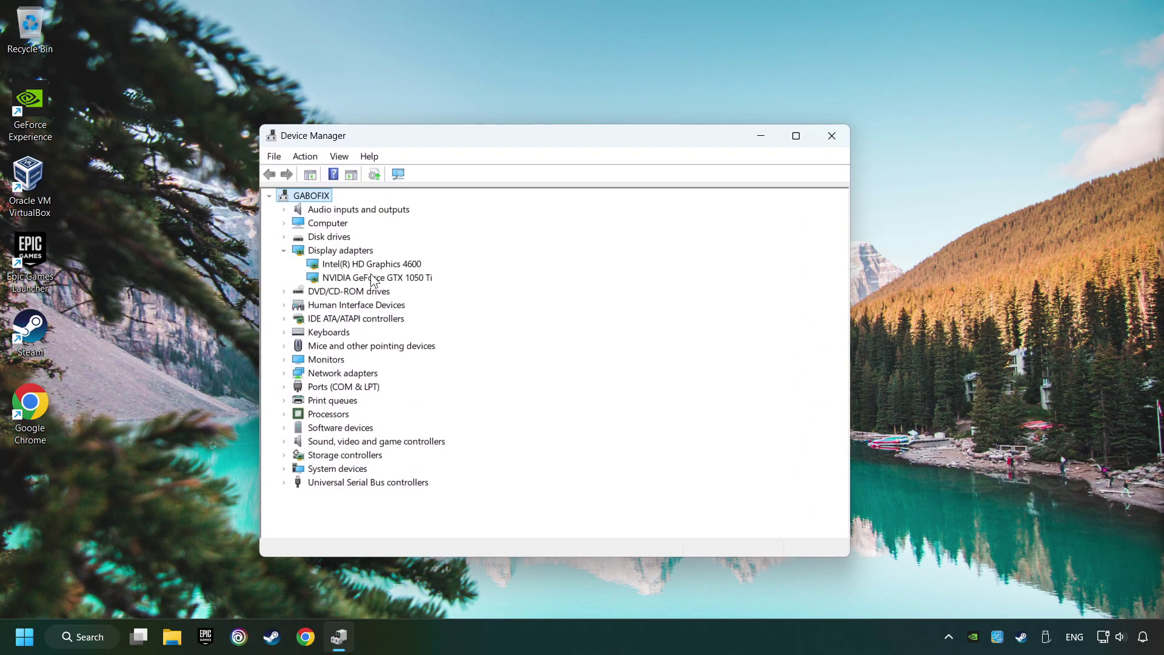
pyautogui.click(327, 278)
pyautogui.rightClick(377, 280)
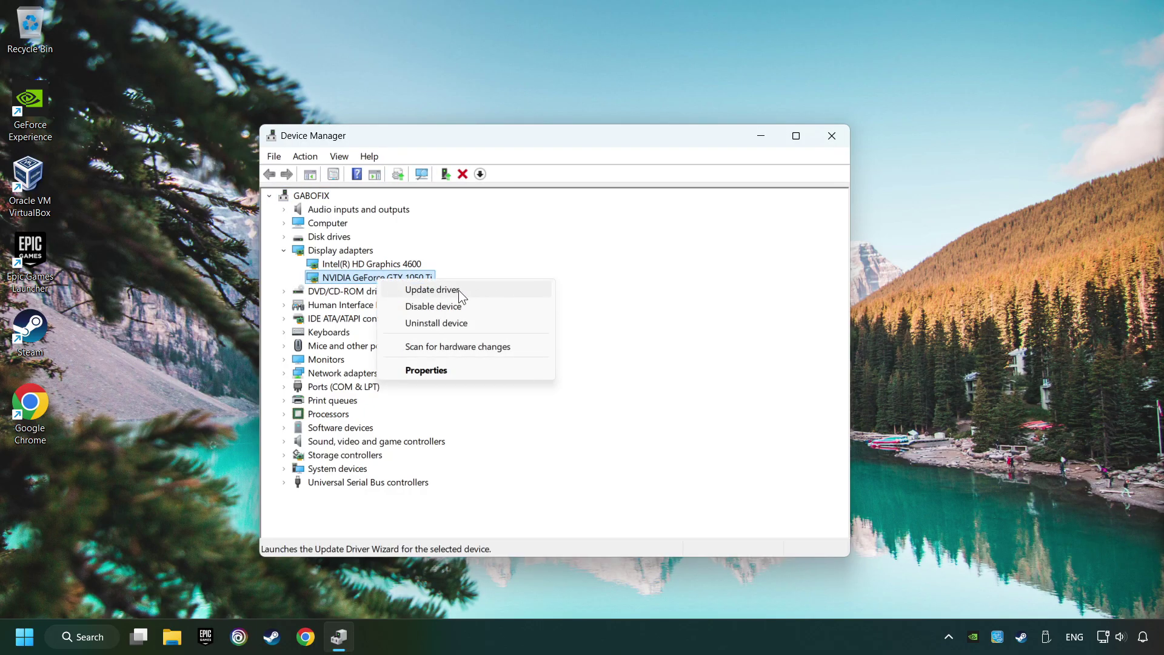
pyautogui.click(479, 291)
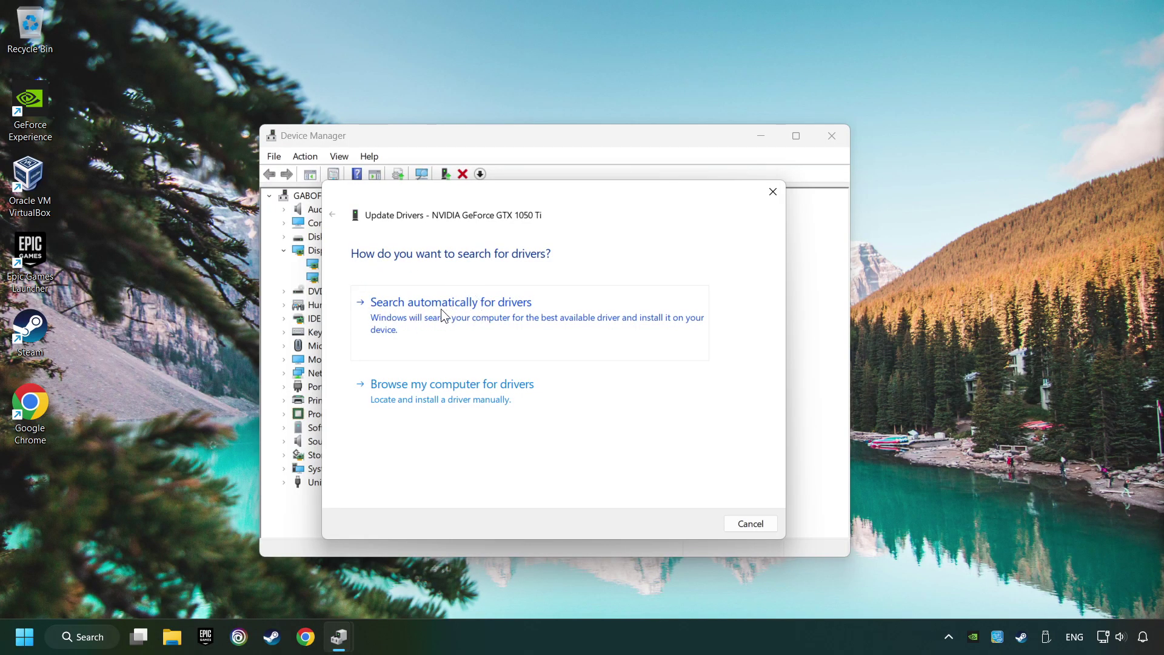
pyautogui.click(490, 312)
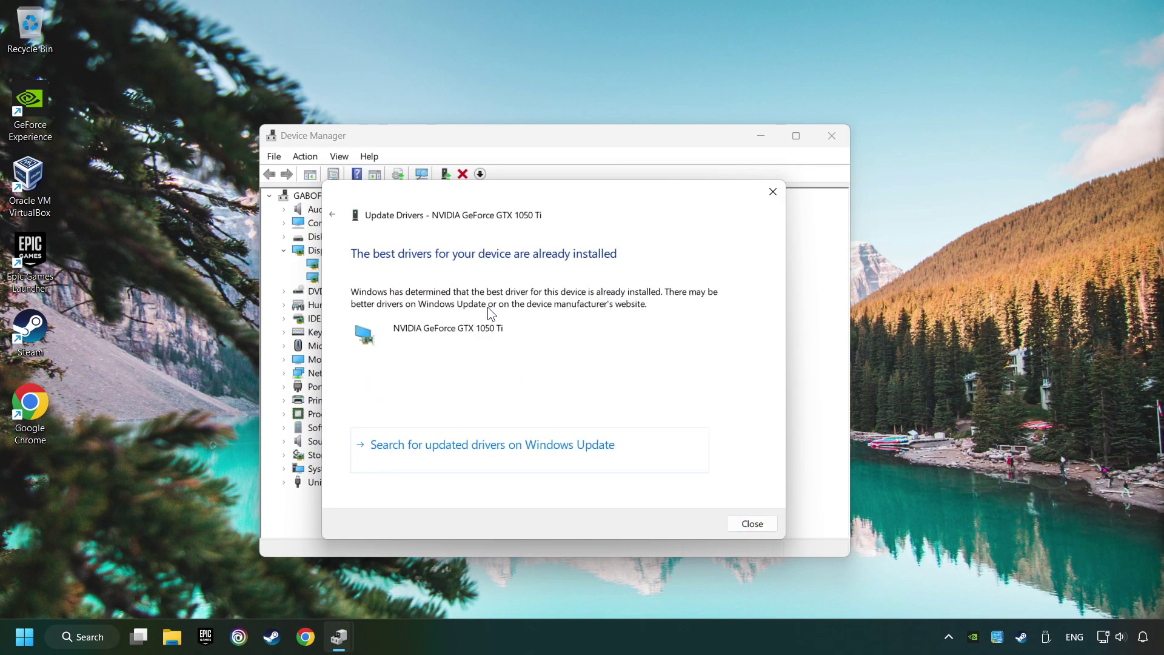
pyautogui.click(752, 524)
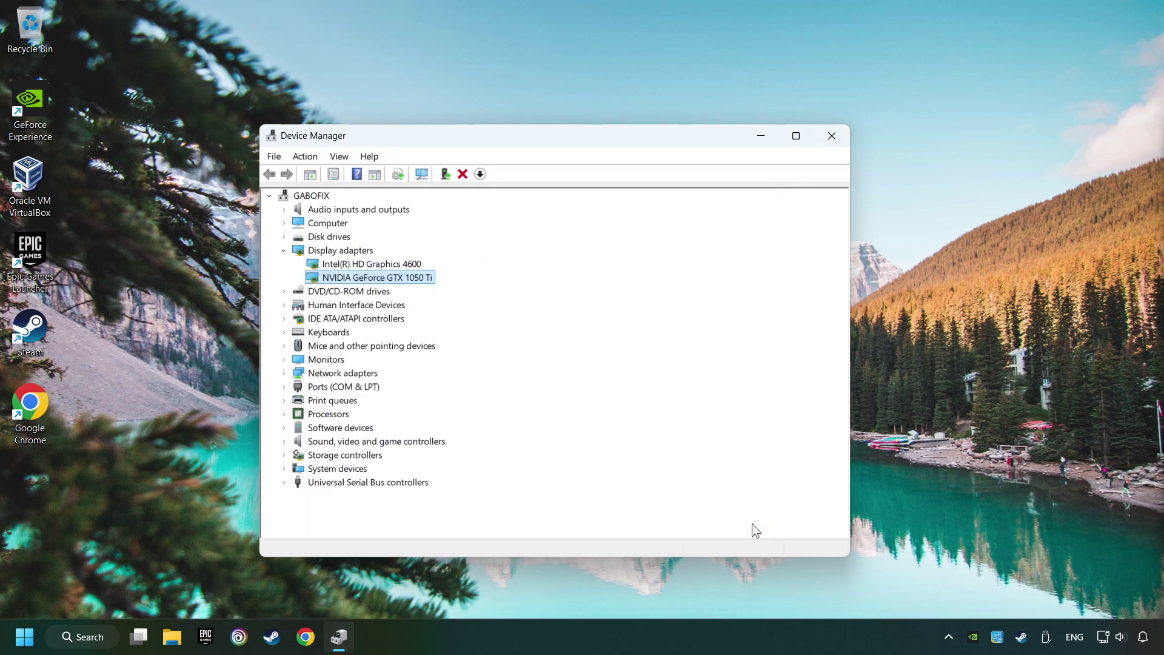
# - Close Device Manager and search Google for 'nvidia geforce driver download'
pyautogui.click(832, 143)
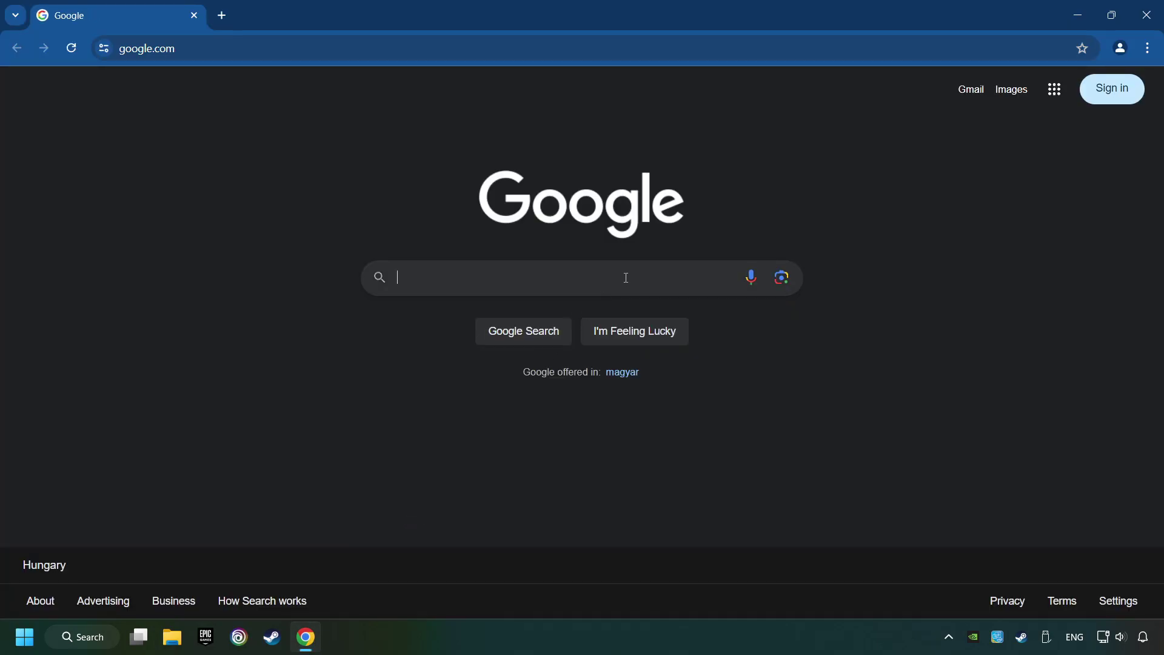
pyautogui.write('nvidia ge')
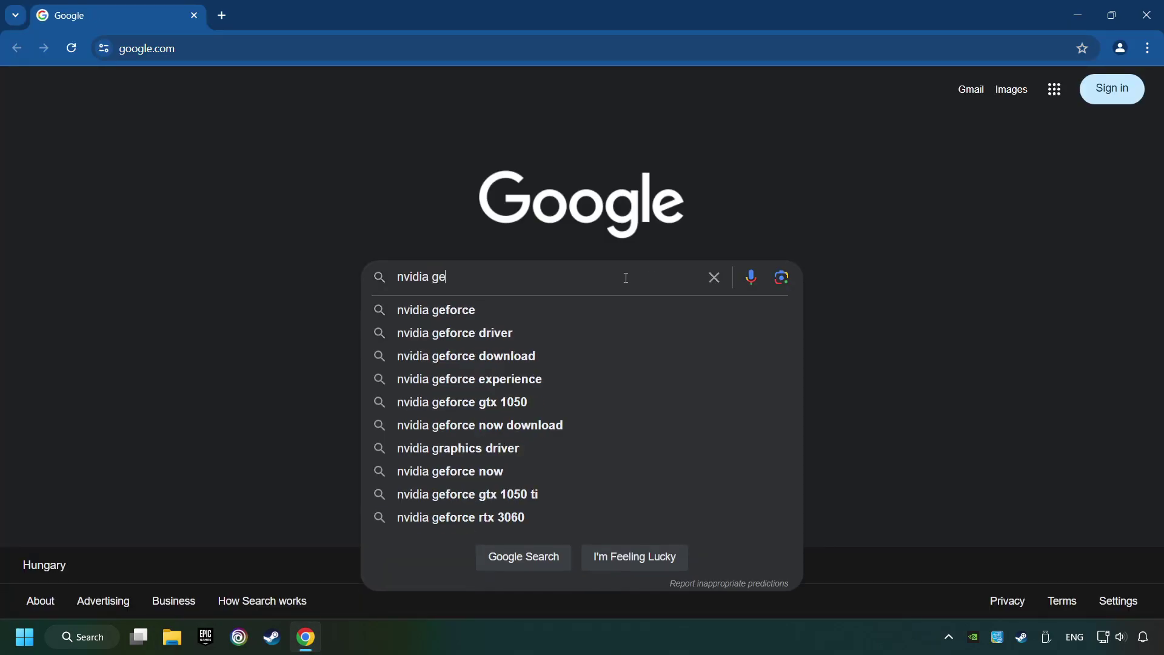
pyautogui.write('force drive')
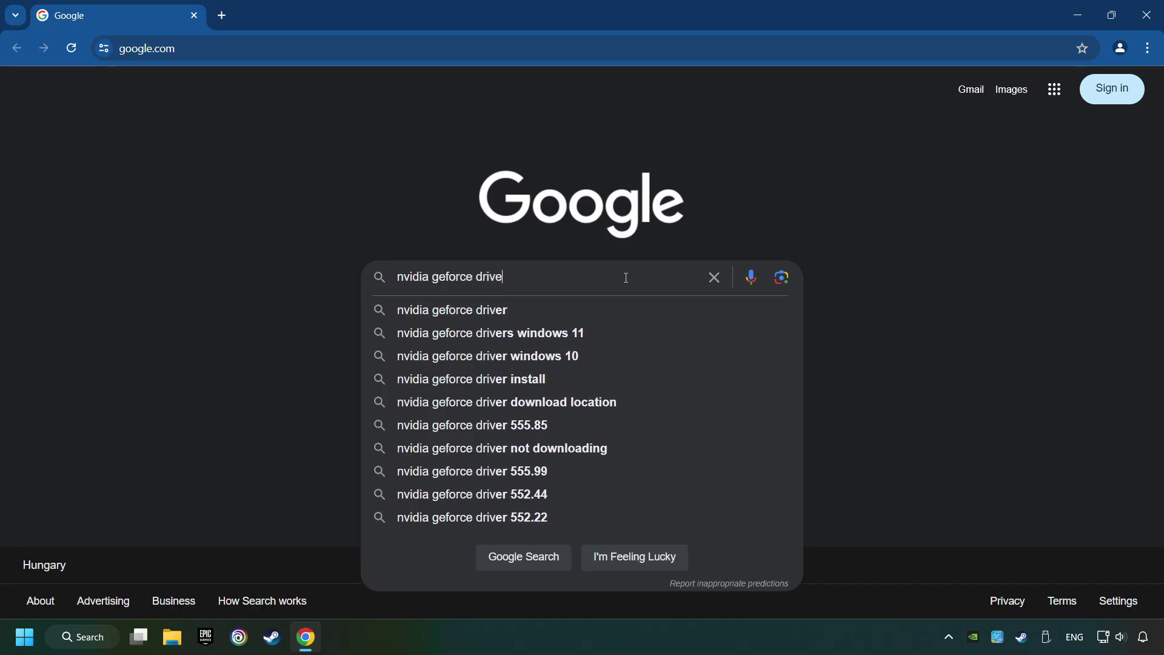
pyautogui.write('r download')
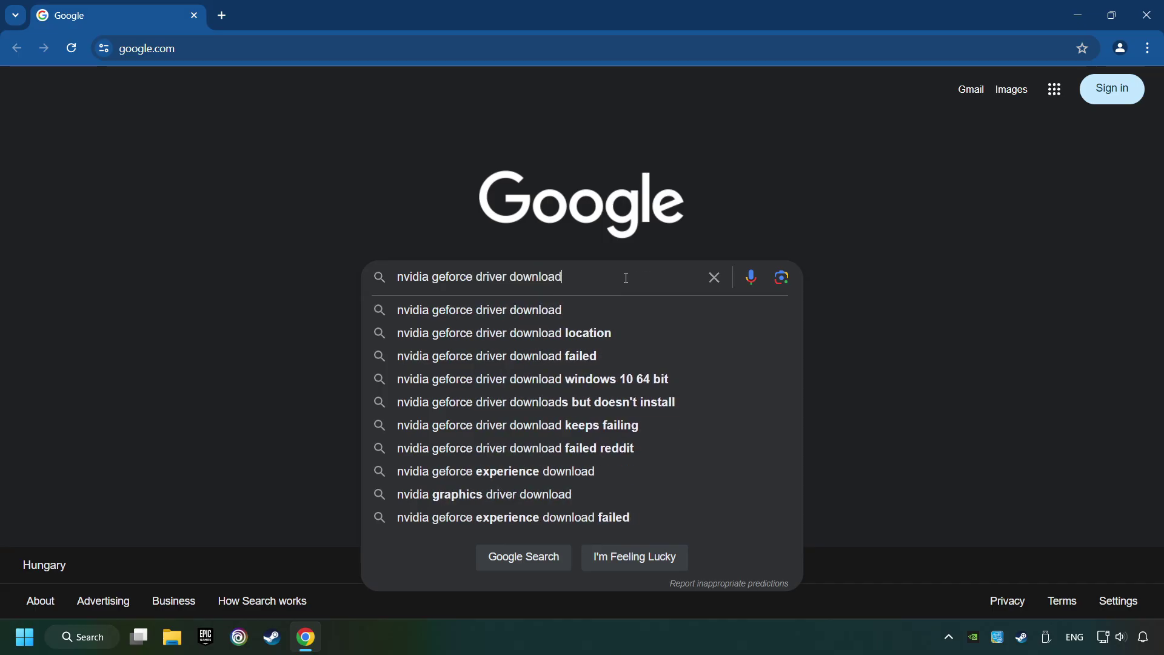
pyautogui.press('Return')
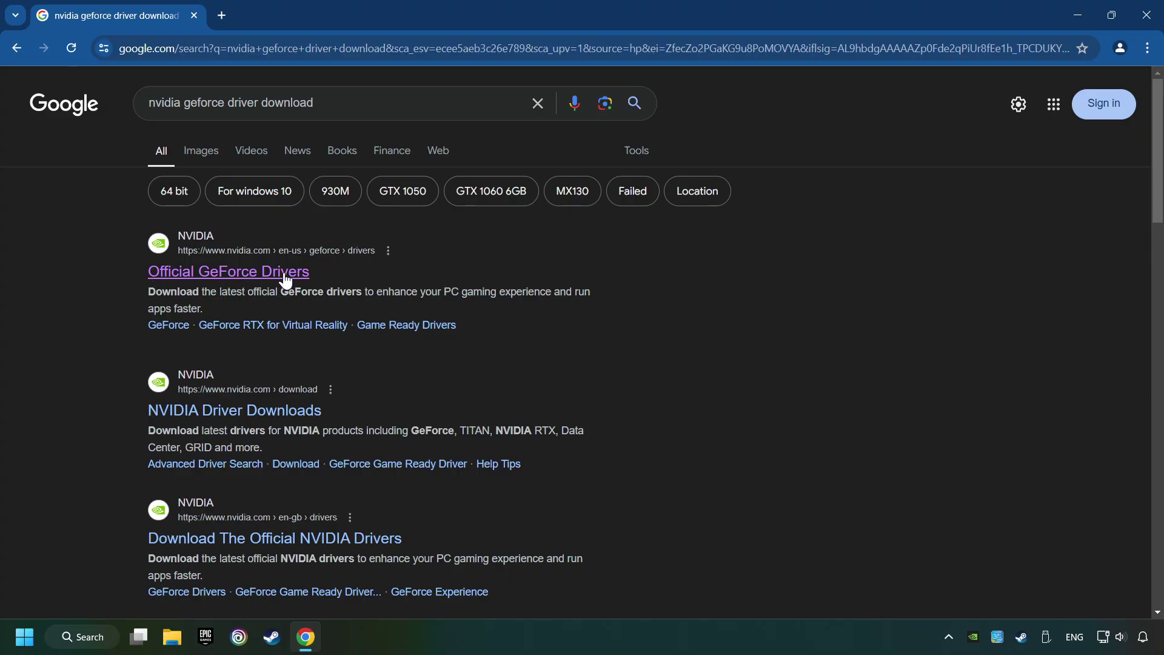
# - Download the GeForce Experience installer from NVIDIA's official GeForce Drivers page and launch it
pyautogui.click(280, 271)
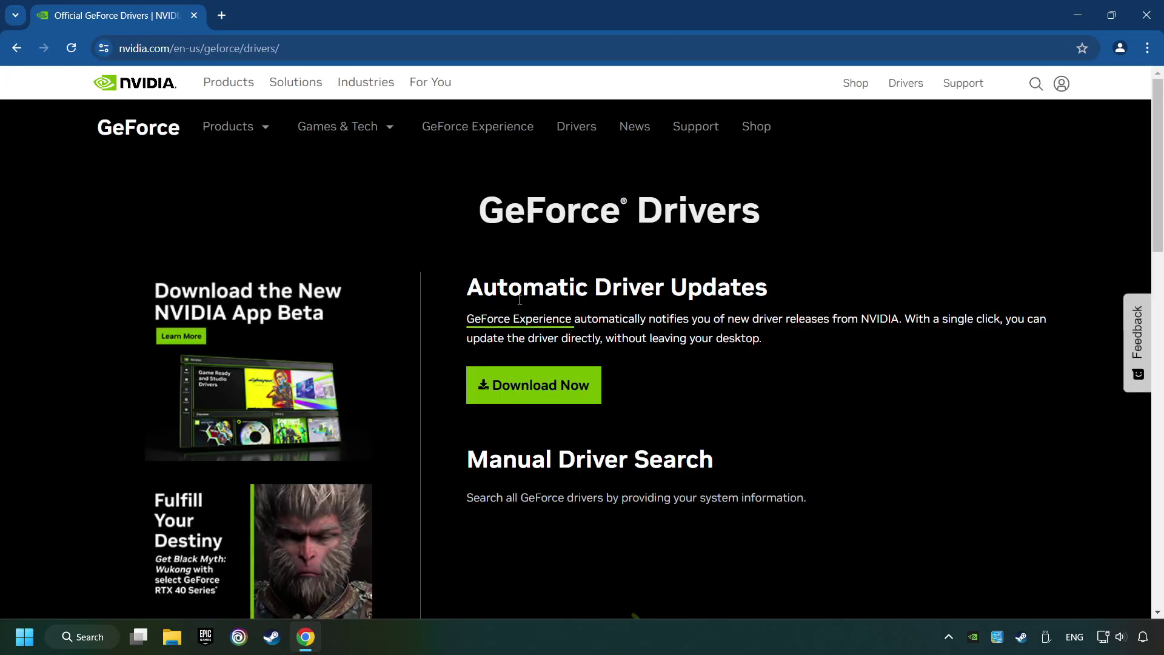
pyautogui.click(554, 400)
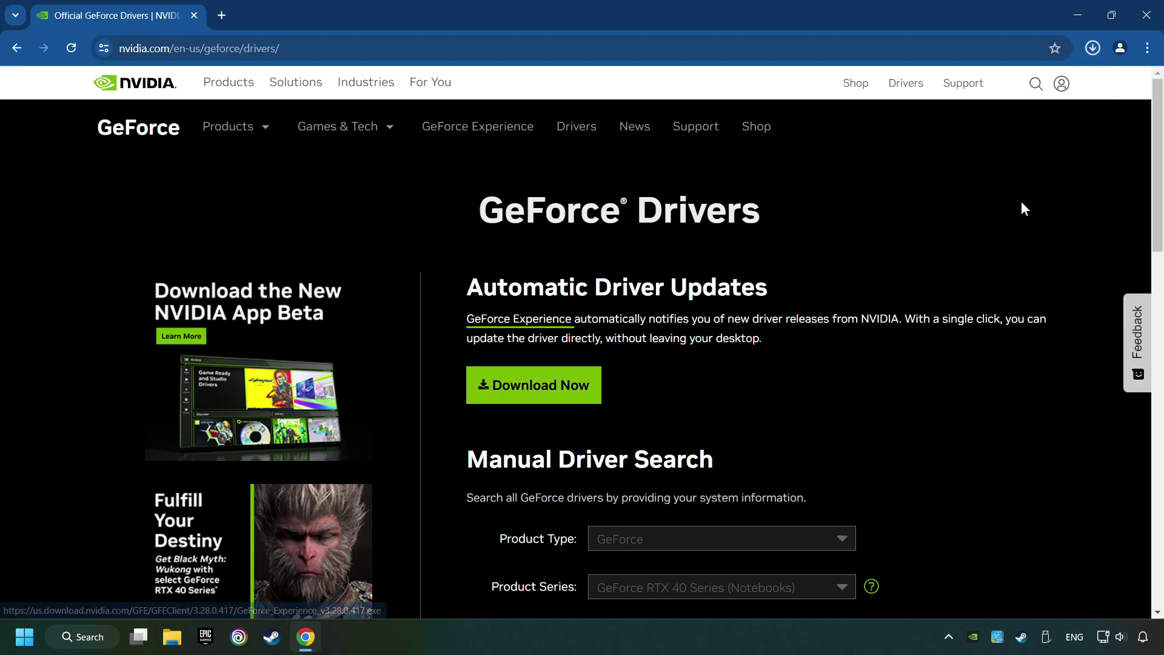
pyautogui.click(1093, 49)
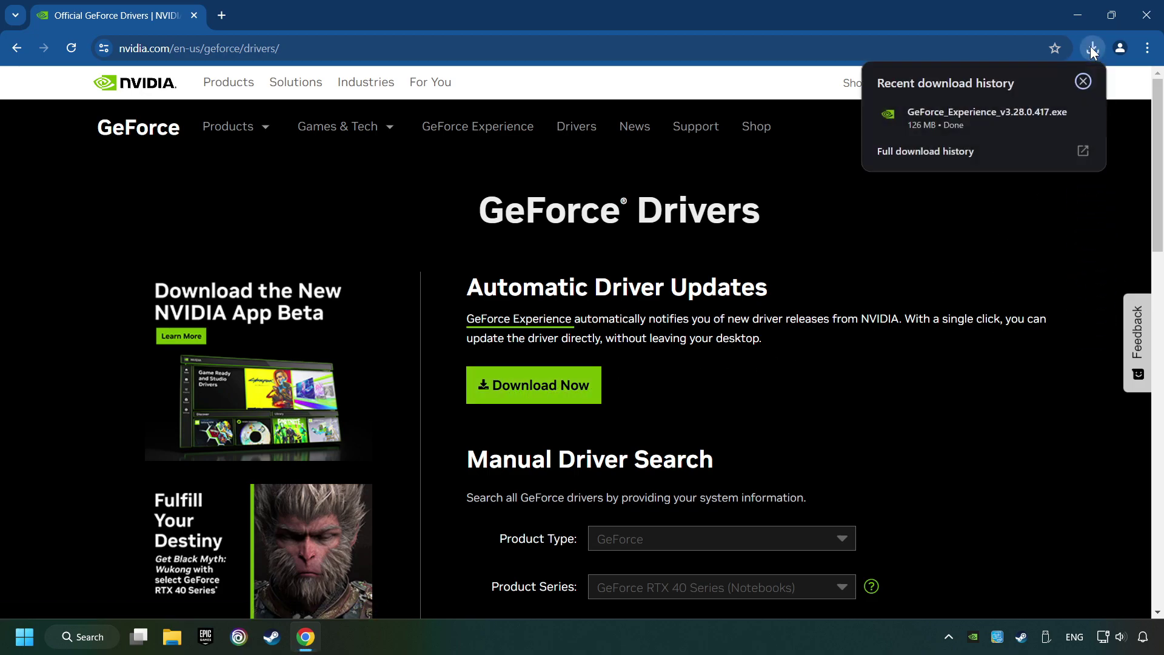
pyautogui.click(991, 118)
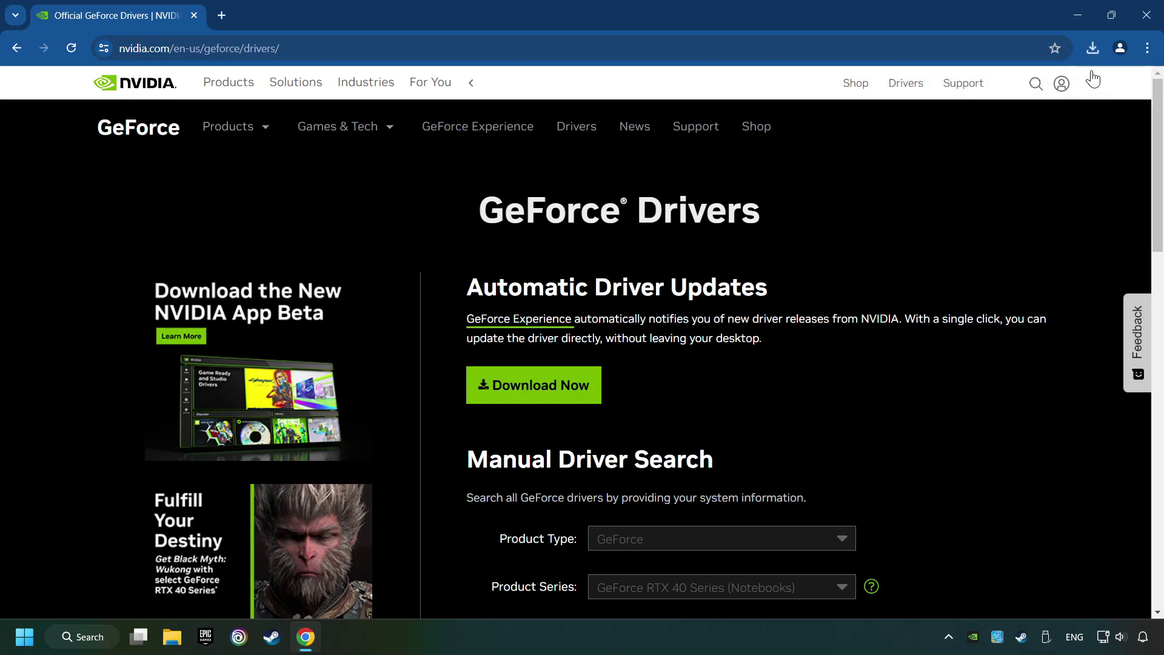
pyautogui.click(1146, 15)
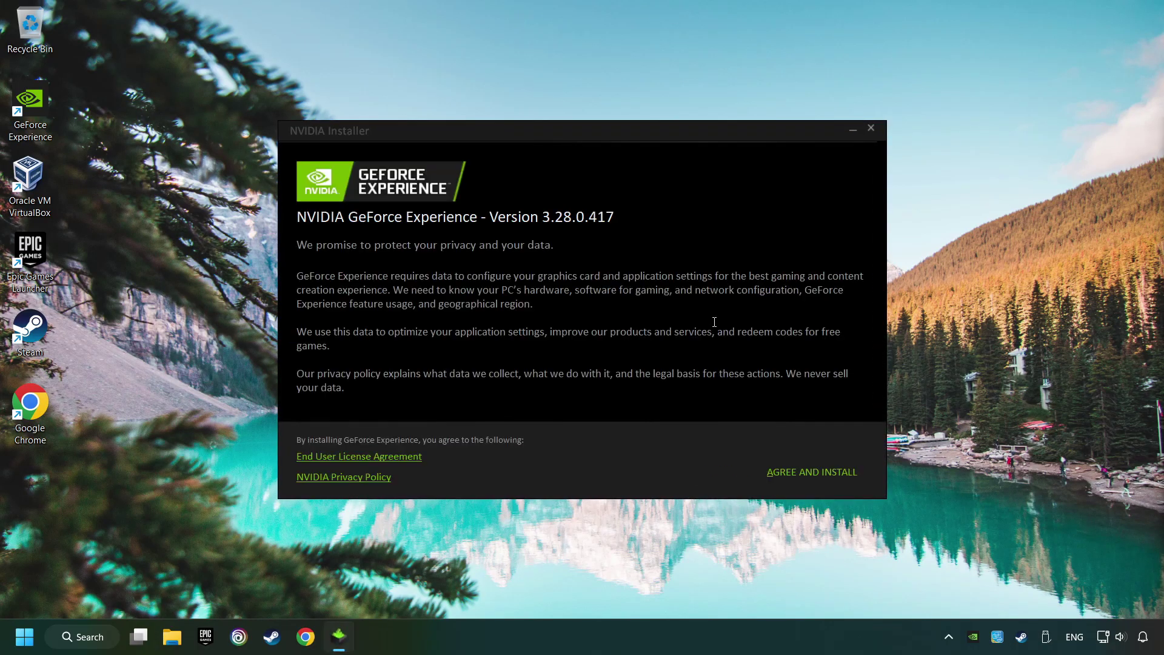
# - Agree to the terms and install GeForce Experience 3.28.0.417
pyautogui.click(828, 474)
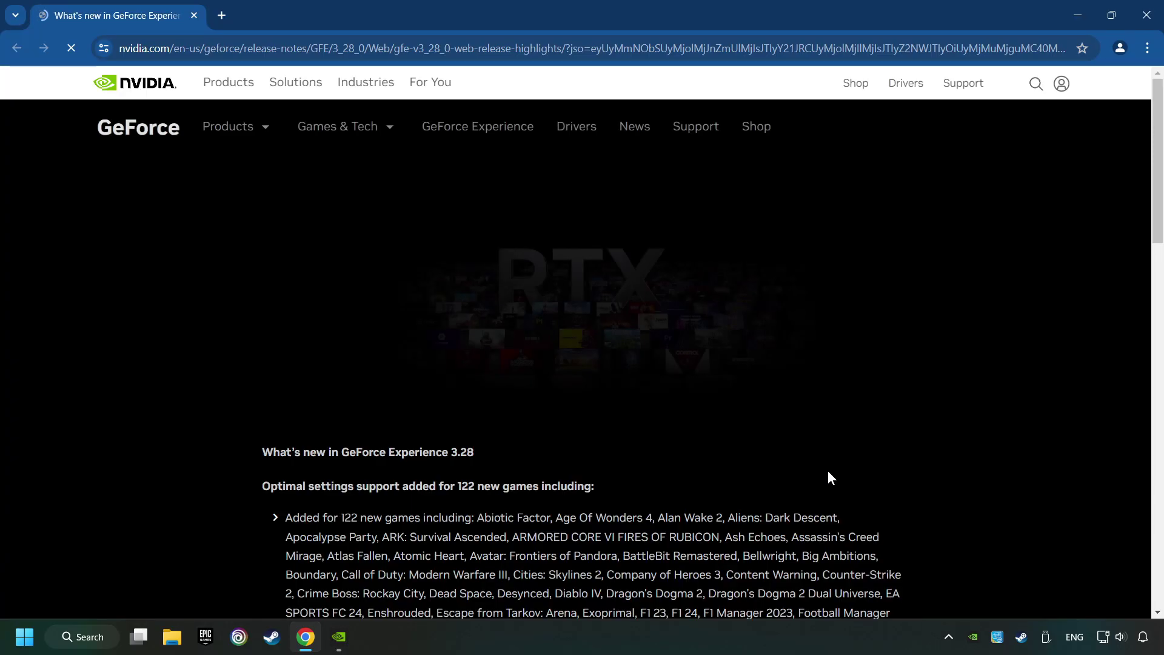
# - Close the release notes, confirm Game Ready Driver 560.70 is the latest, then close GeForce Experience
pyautogui.click(1147, 17)
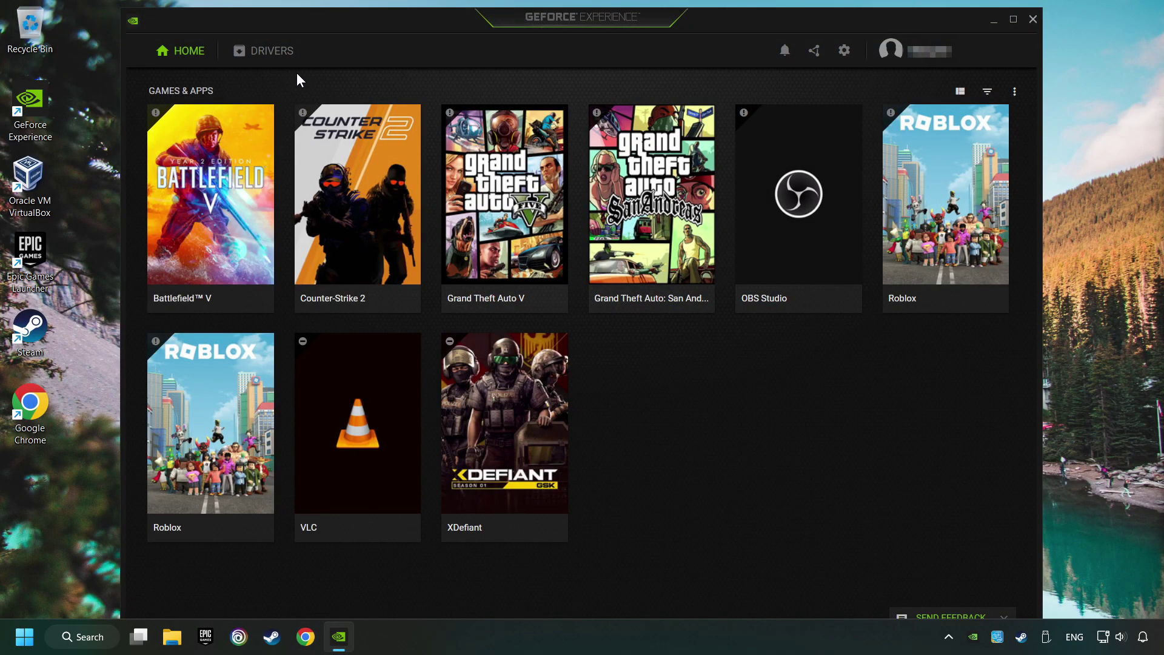
pyautogui.click(267, 53)
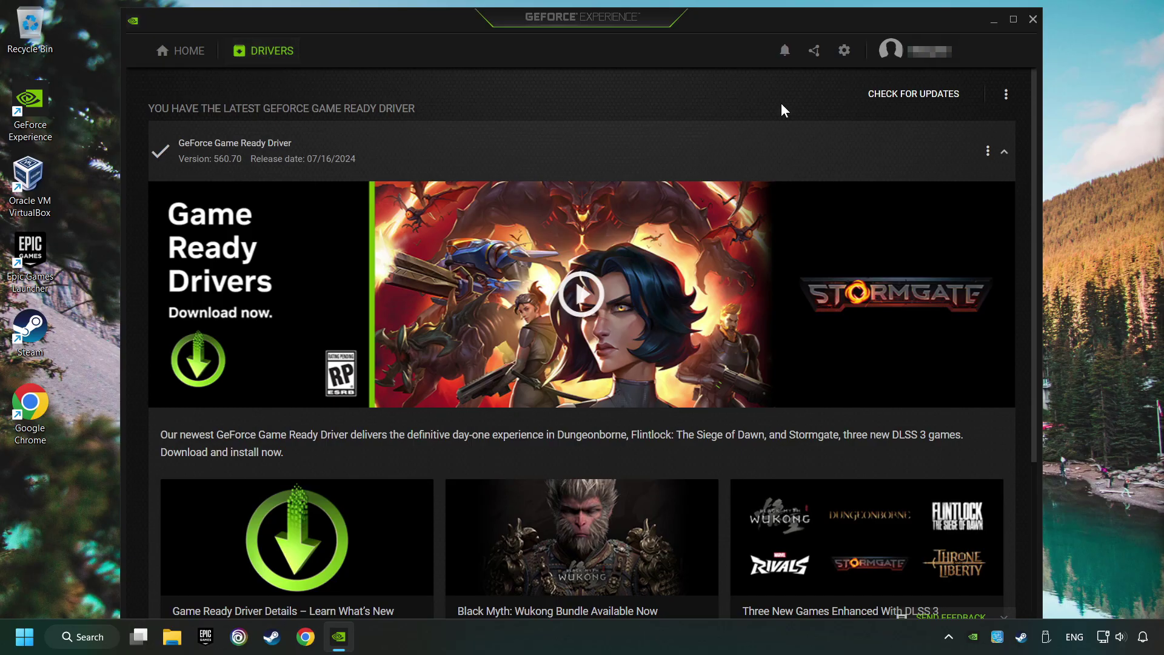
pyautogui.click(927, 103)
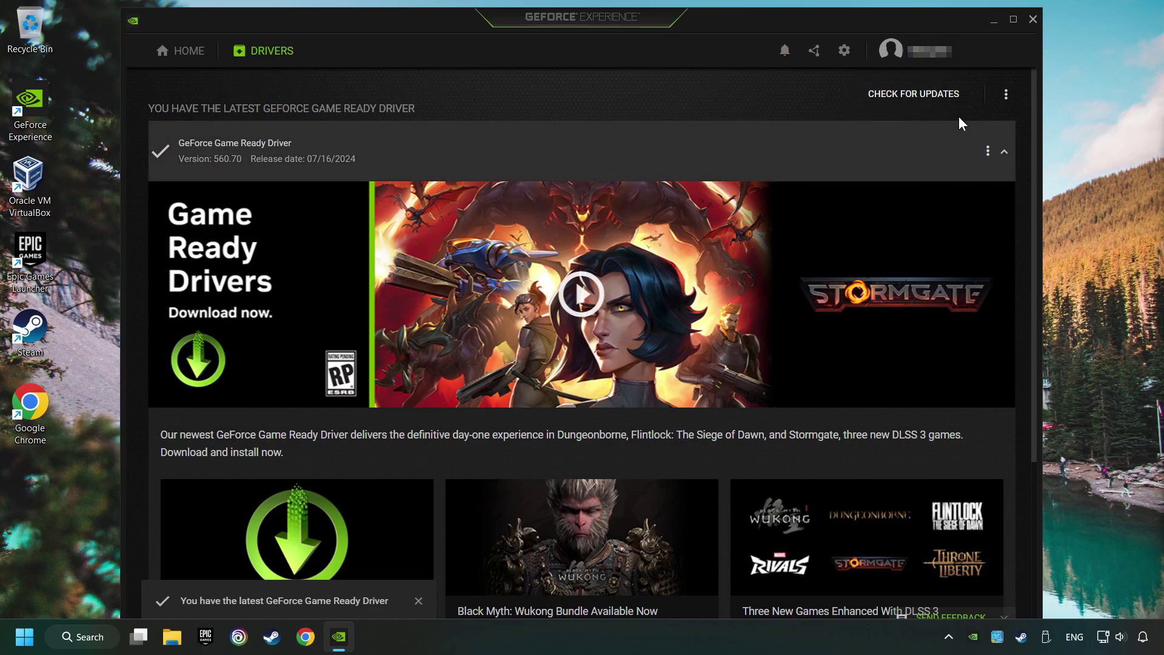
pyautogui.click(1035, 18)
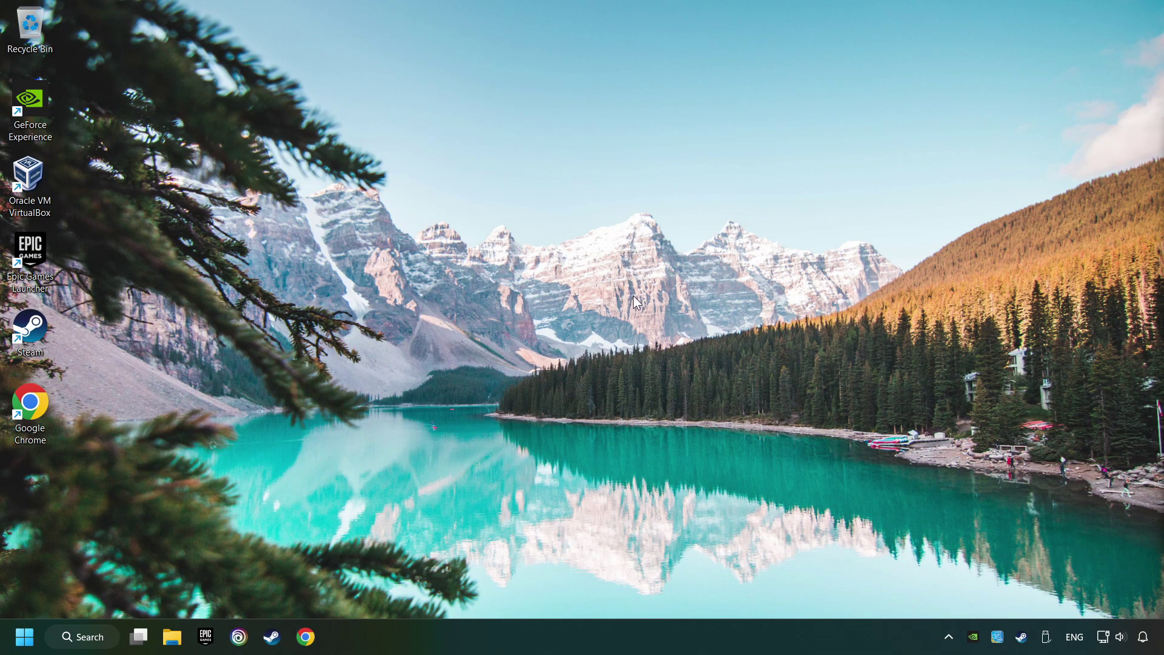
# - Search Windows for 'graphics settings'
pyautogui.click(111, 637)
pyautogui.write('graphics se')
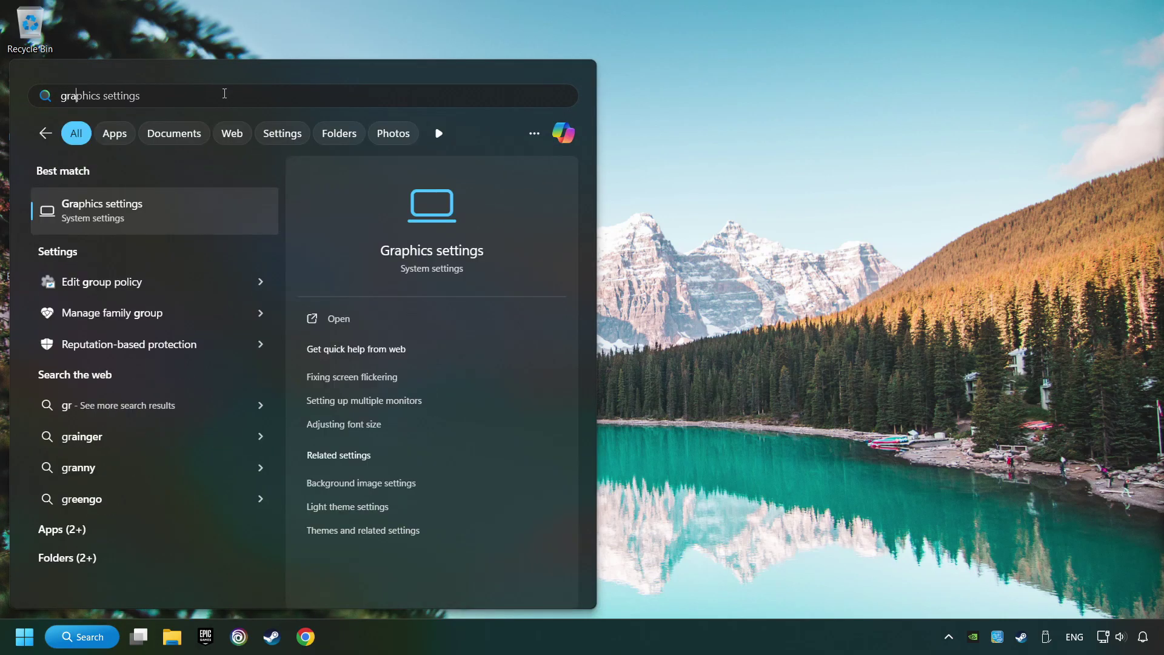
pyautogui.write('ttings')
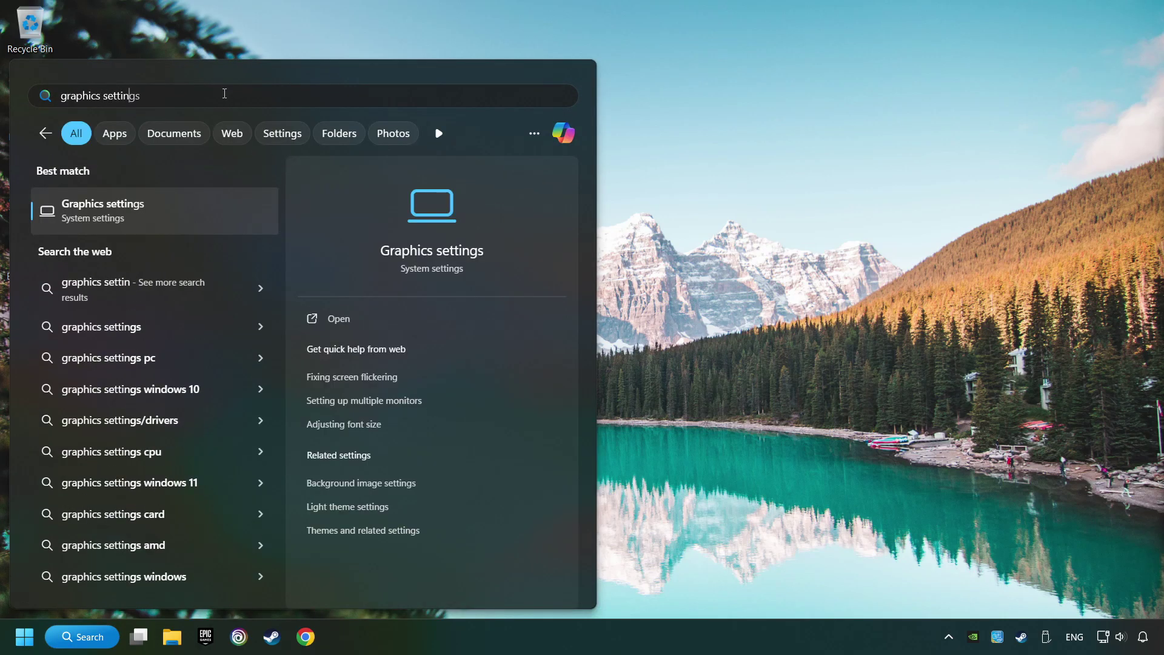
# - In Graphics settings, save High performance (NVIDIA GeForce GTX 1050 Ti) for GAME.exe, then close Settings
pyautogui.click(214, 211)
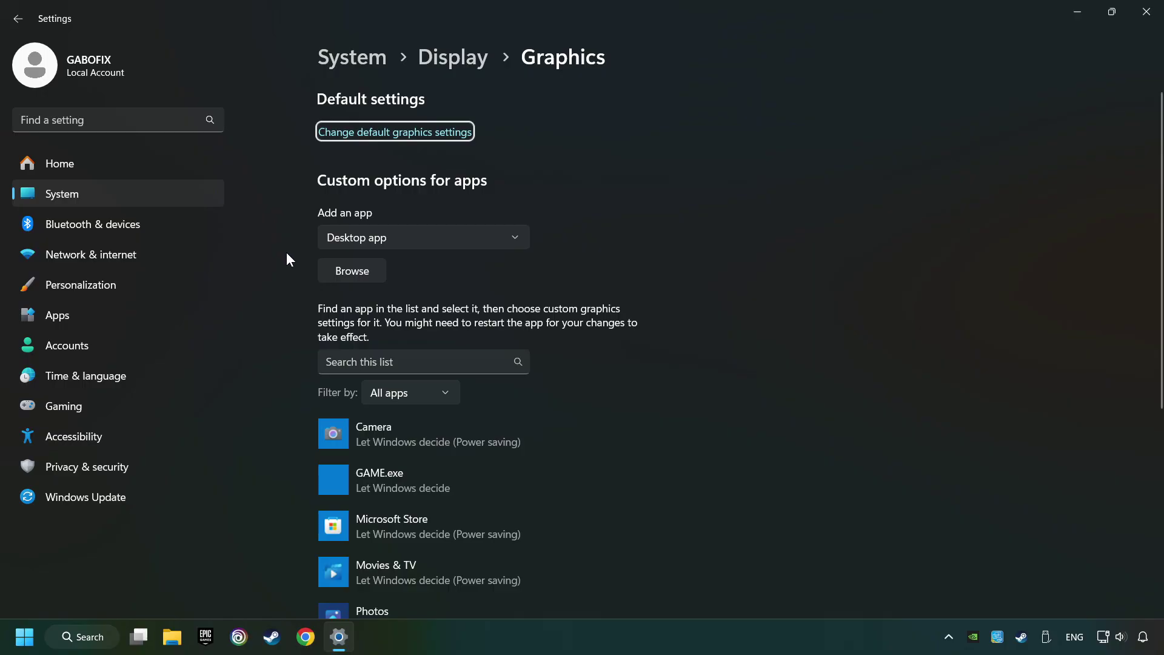
pyautogui.scroll(-3, 283, 253)
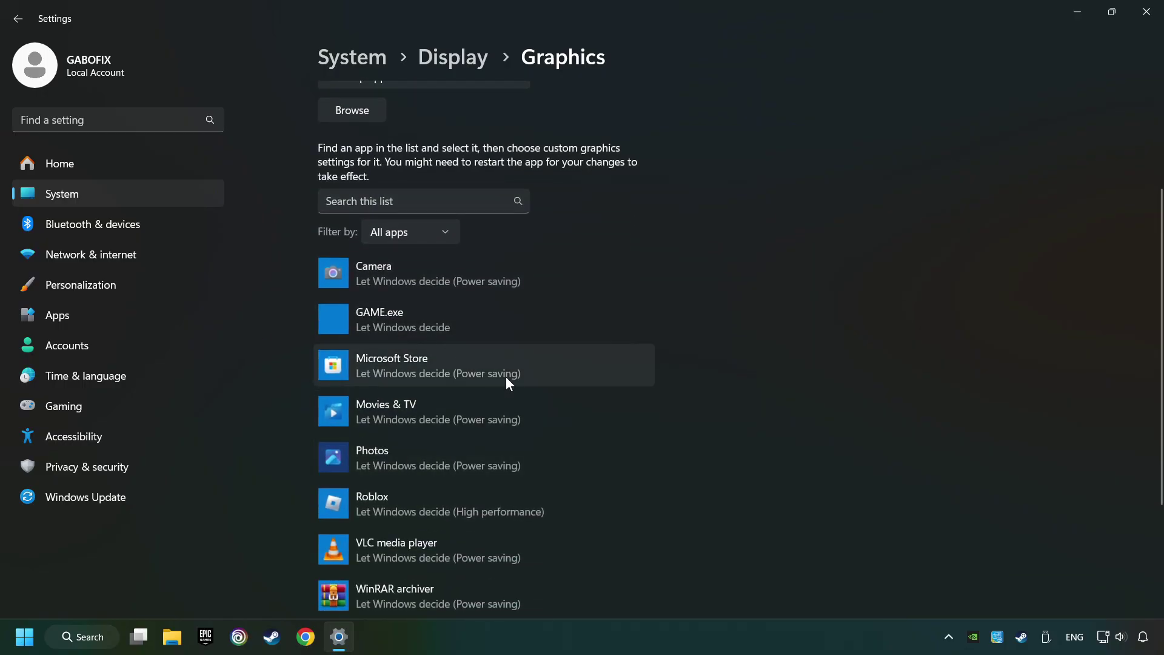
pyautogui.scroll(3, 282, 372)
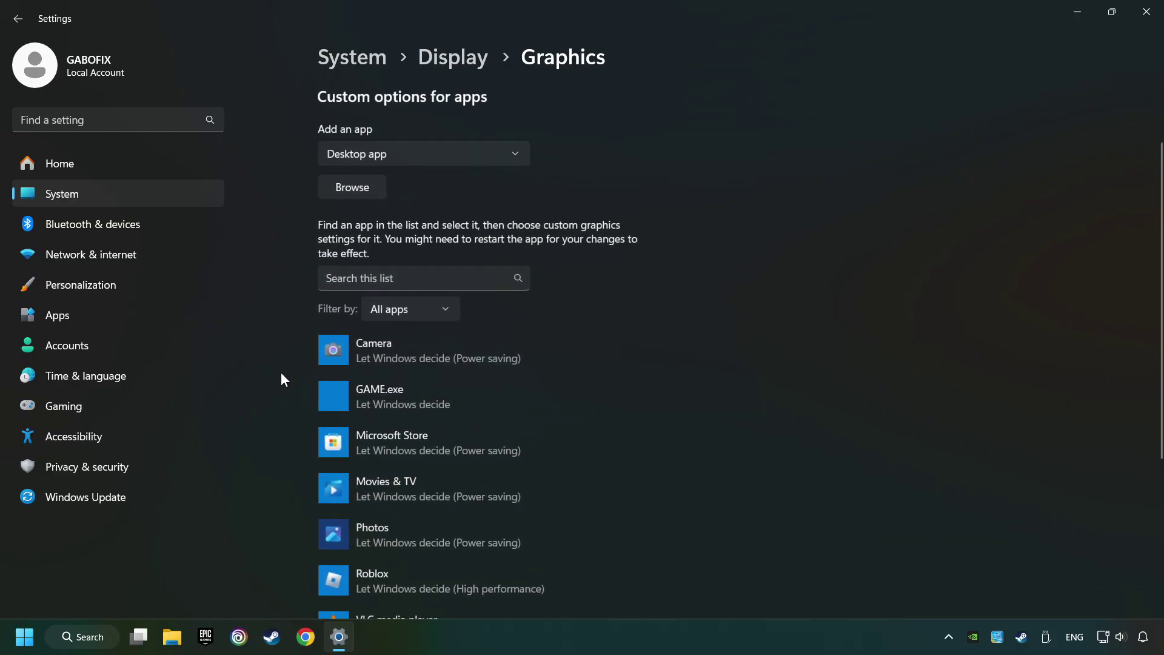
pyautogui.click(358, 271)
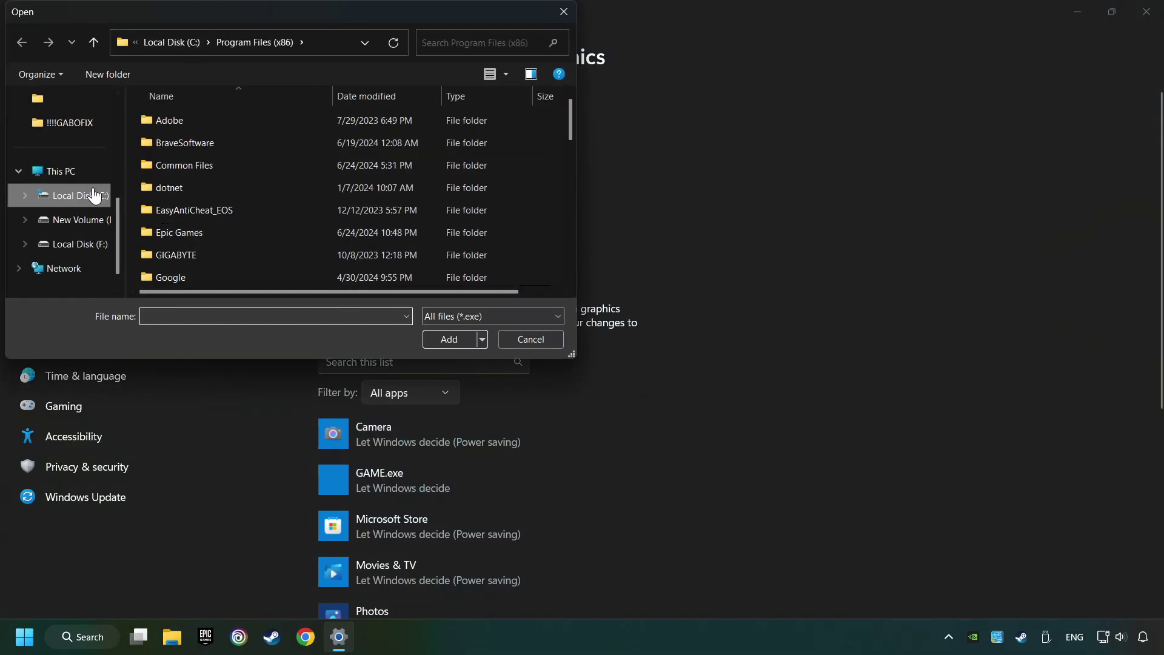
pyautogui.click(568, 13)
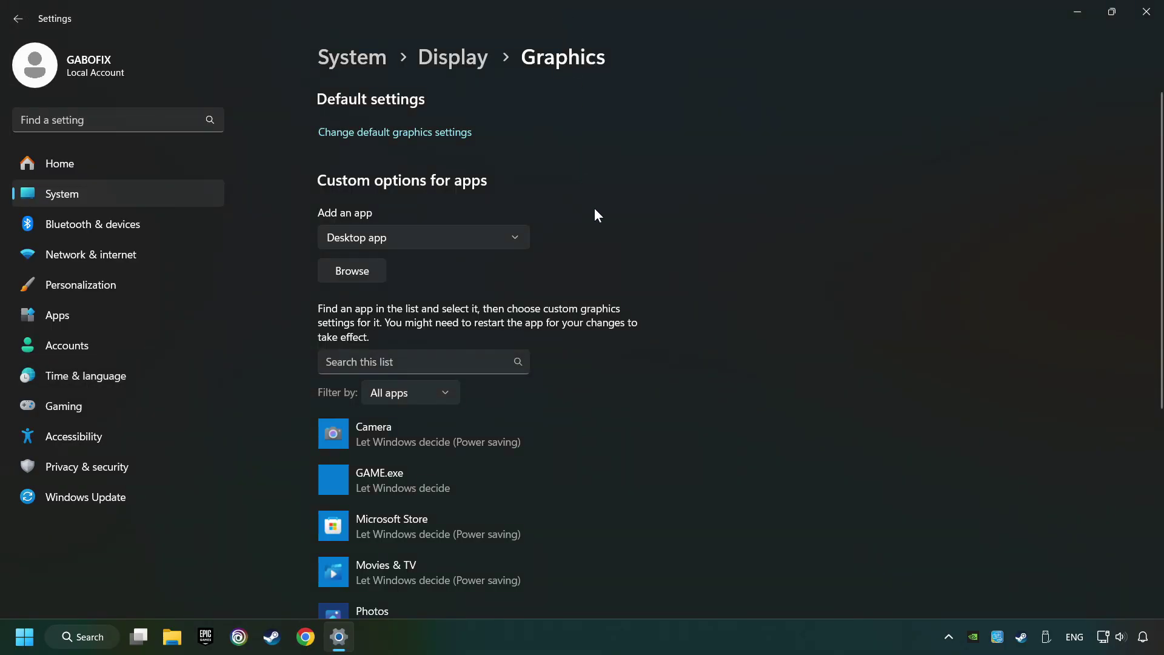
pyautogui.scroll(-3, 595, 208)
pyautogui.click(399, 316)
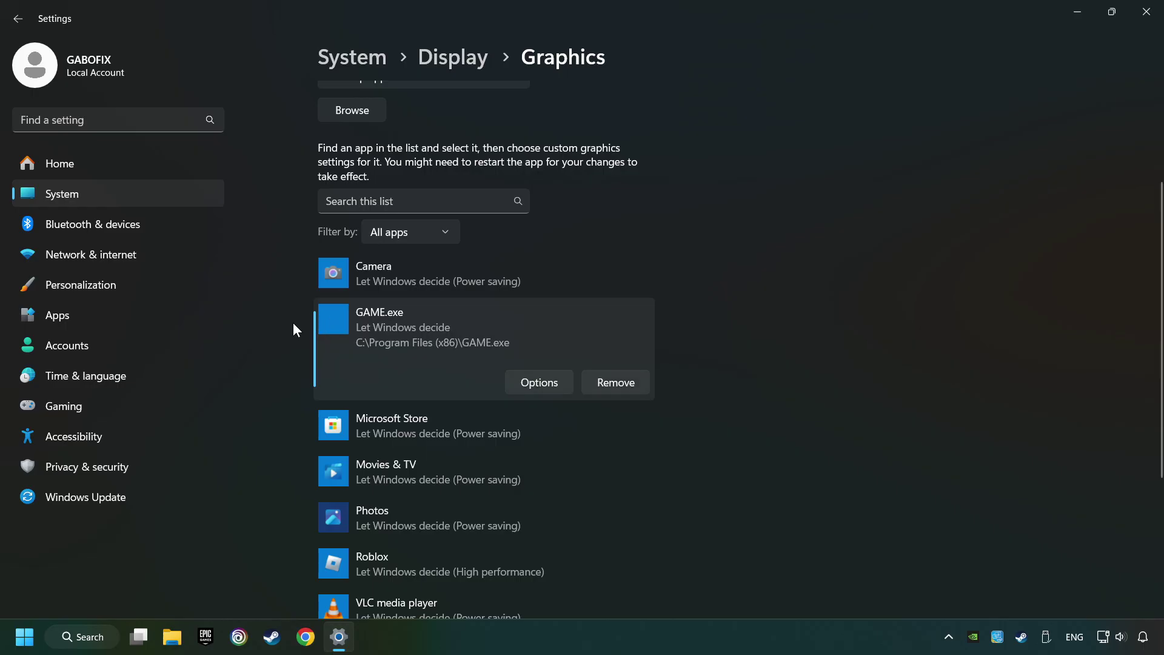
pyautogui.click(554, 381)
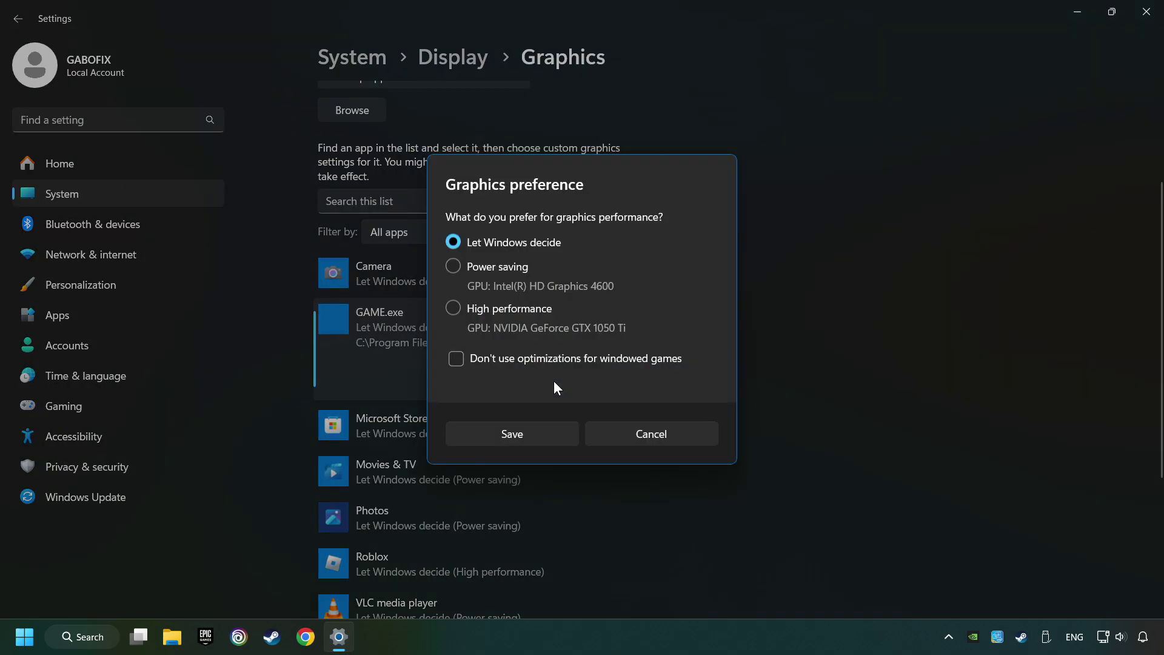
pyautogui.click(454, 307)
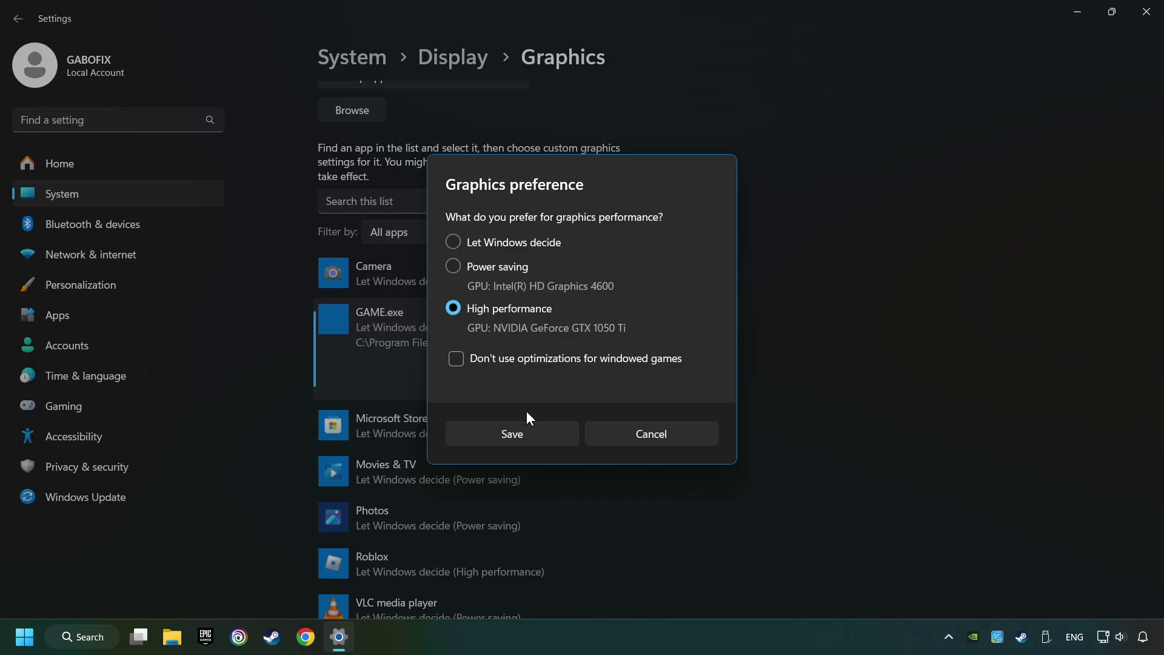
pyautogui.click(532, 433)
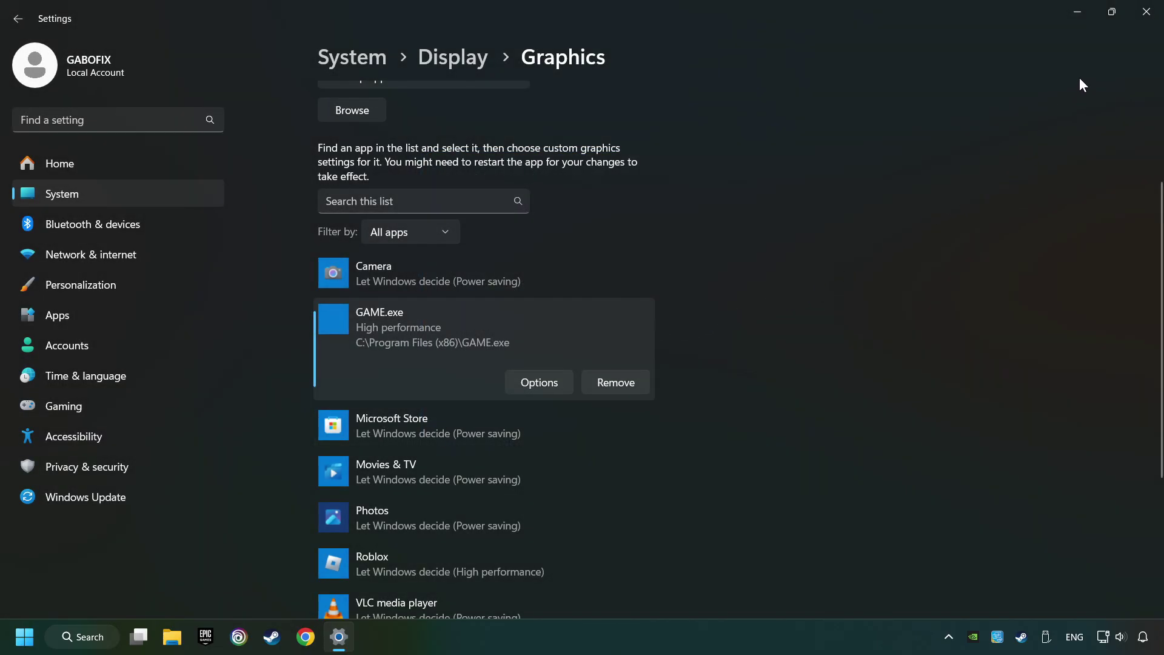
pyautogui.click(1140, 25)
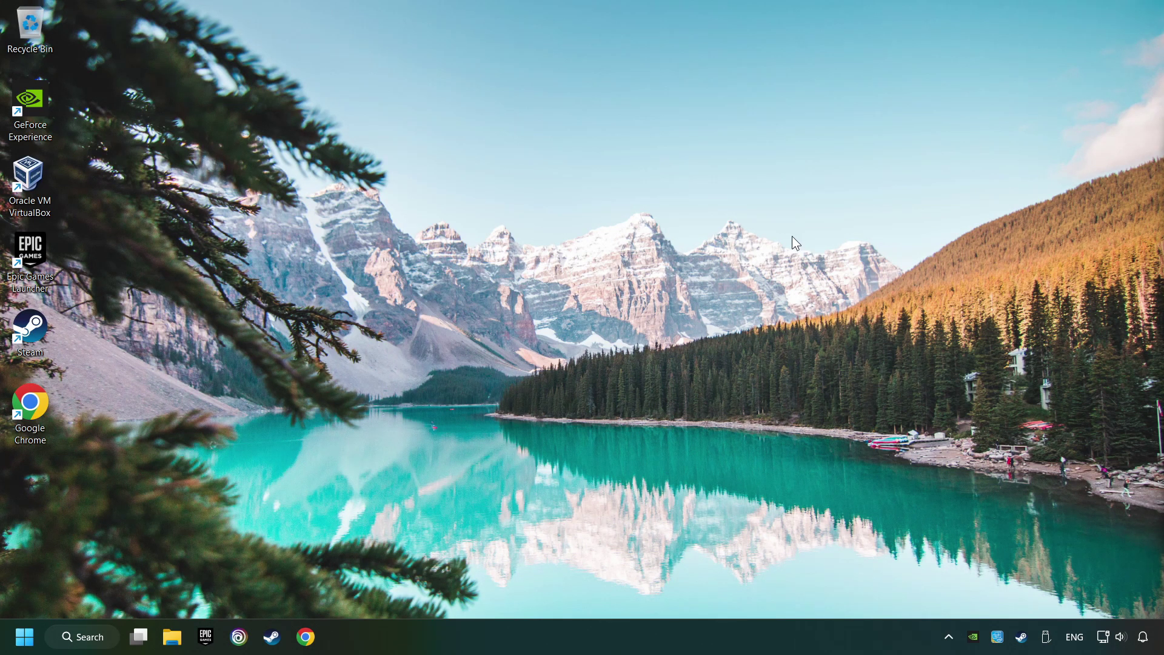
# - In Steam, verify the integrity of GAME's 40.78 GB installed files on New Volume (D:)
pyautogui.click(273, 640)
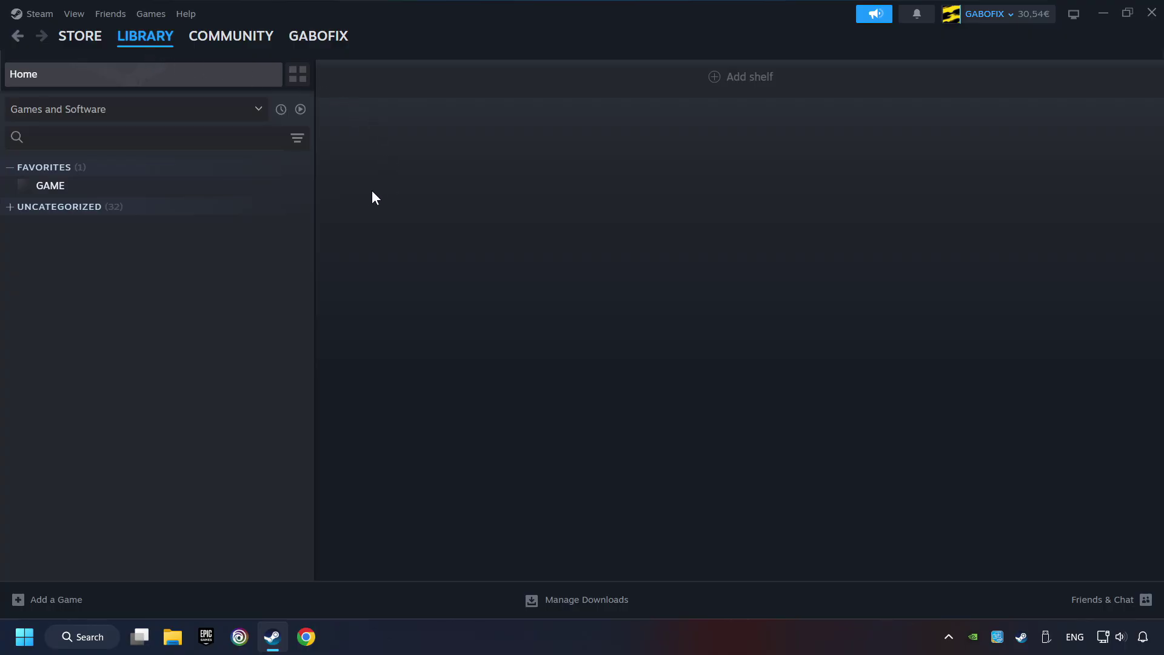
pyautogui.rightClick(256, 188)
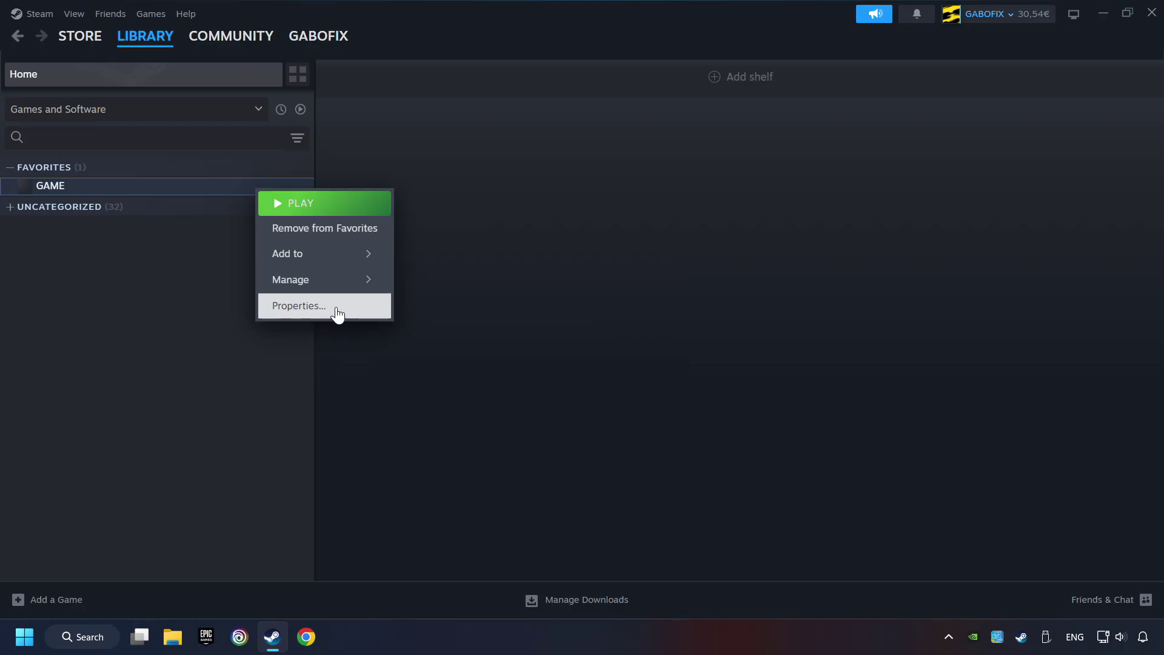
pyautogui.click(357, 314)
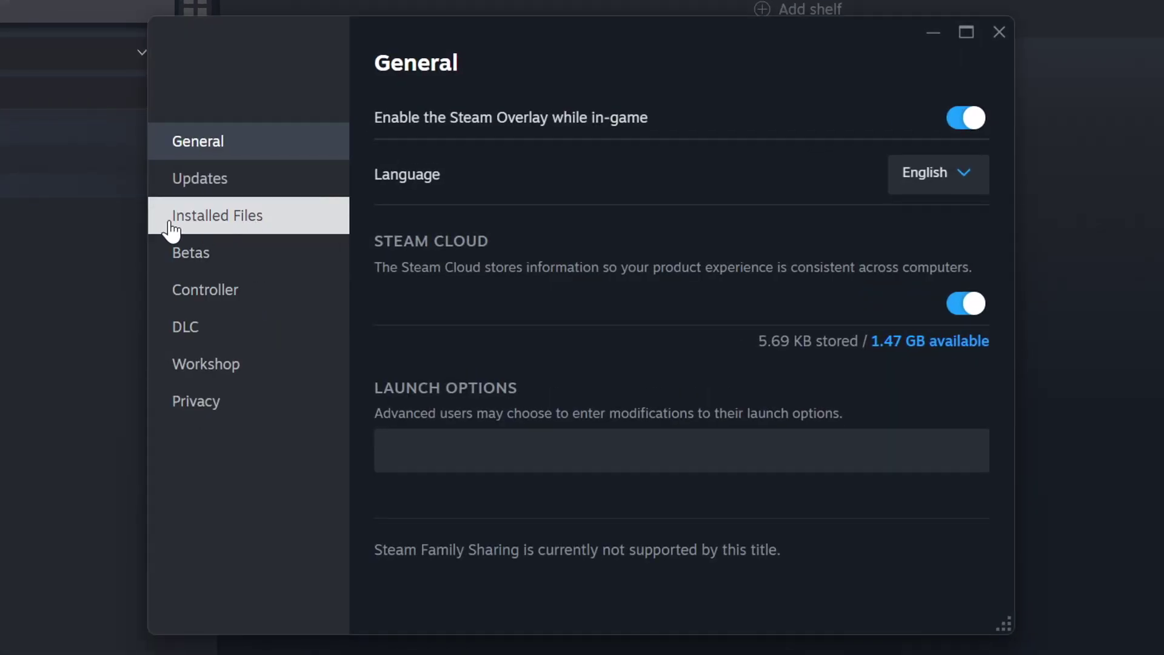
pyautogui.click(270, 227)
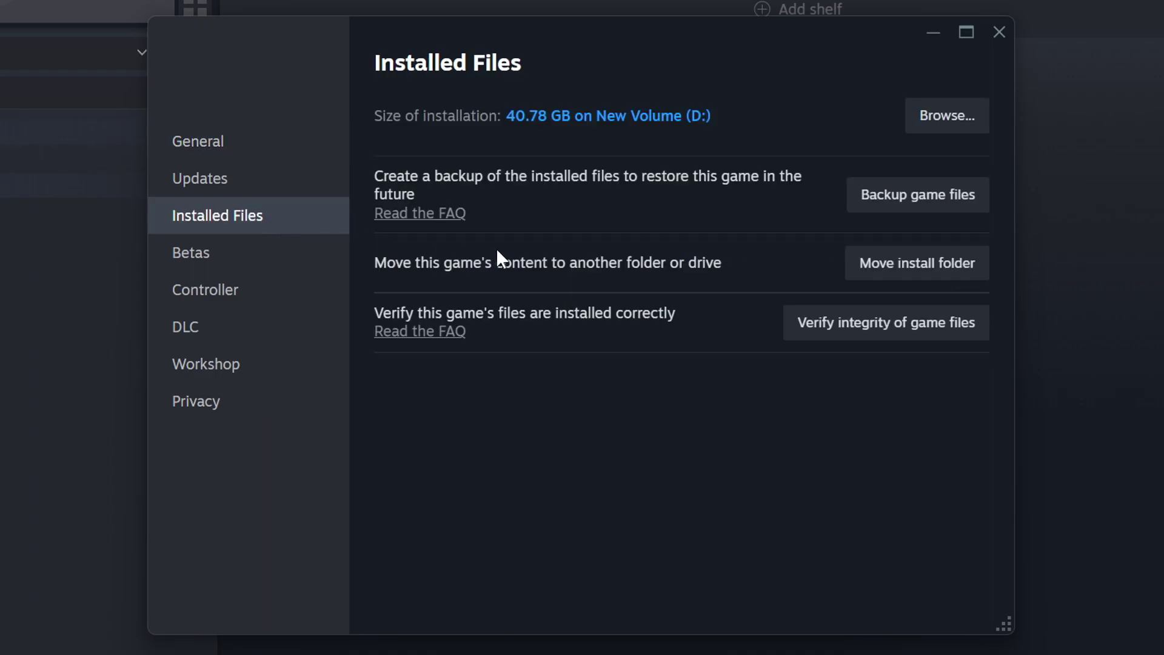
pyautogui.click(901, 335)
# - Set the GAME shortcut to Windows 8 compatibility, run as administrator, fullscreen optimizations disabled
pyautogui.click(957, 121)
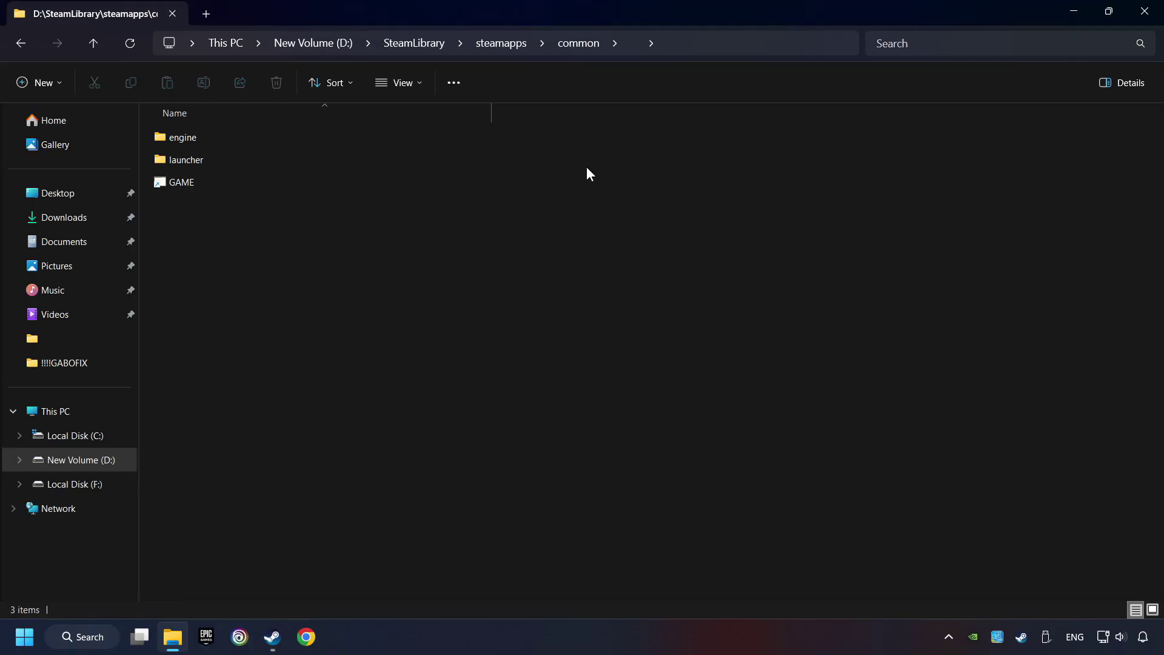
pyautogui.rightClick(371, 182)
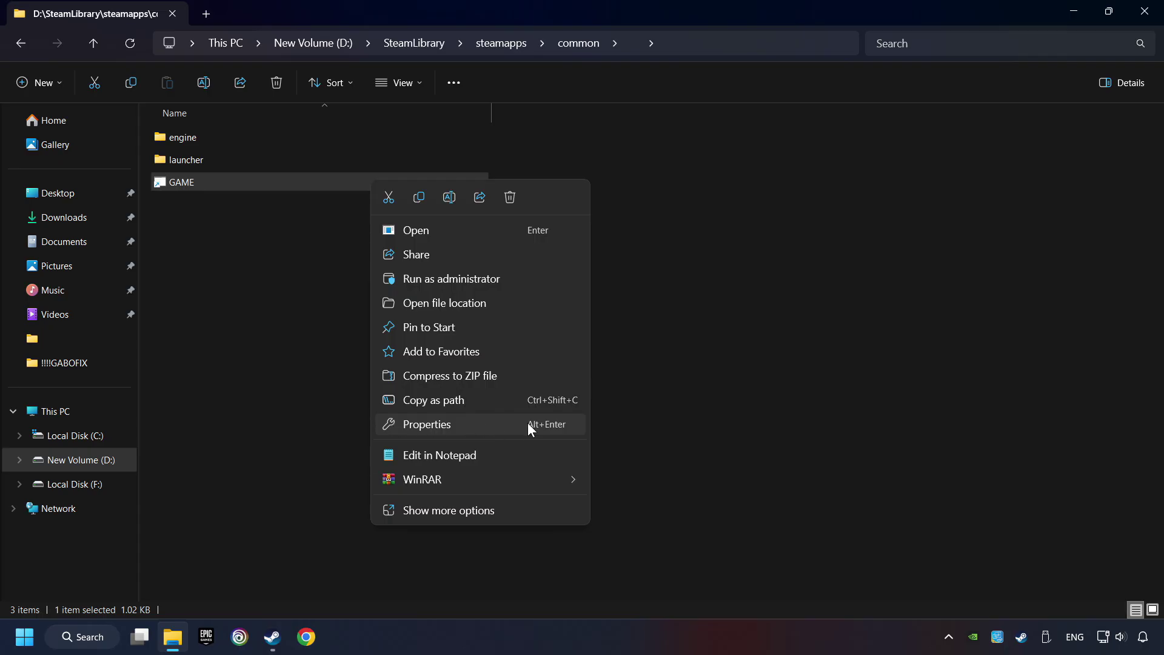
pyautogui.click(392, 424)
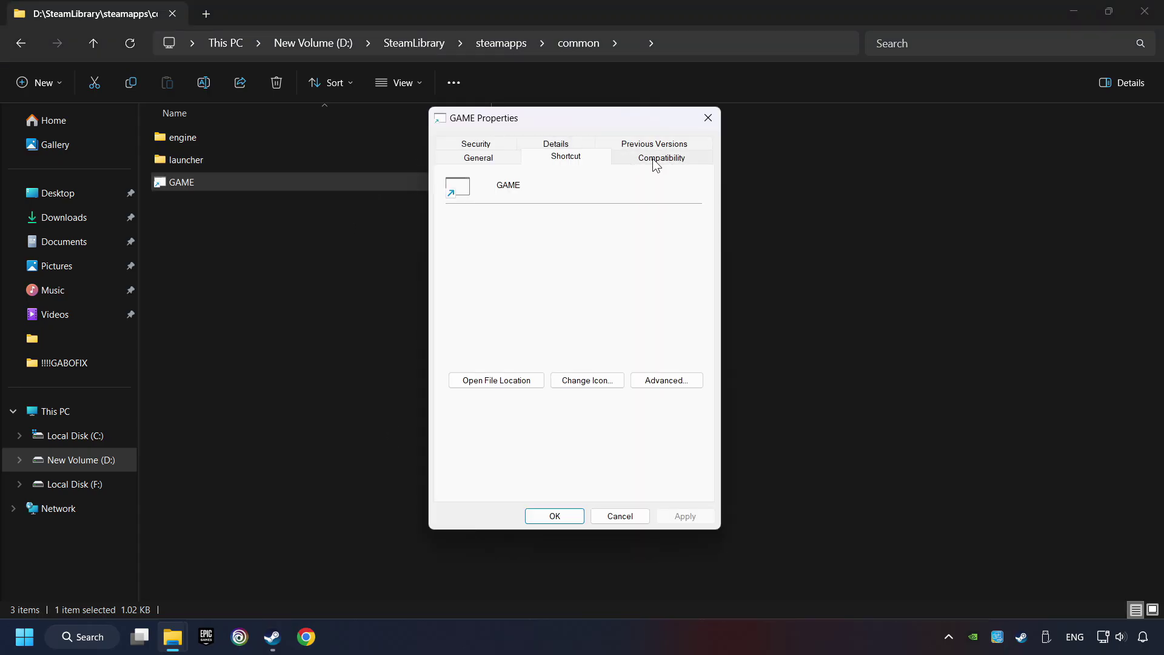
pyautogui.click(687, 158)
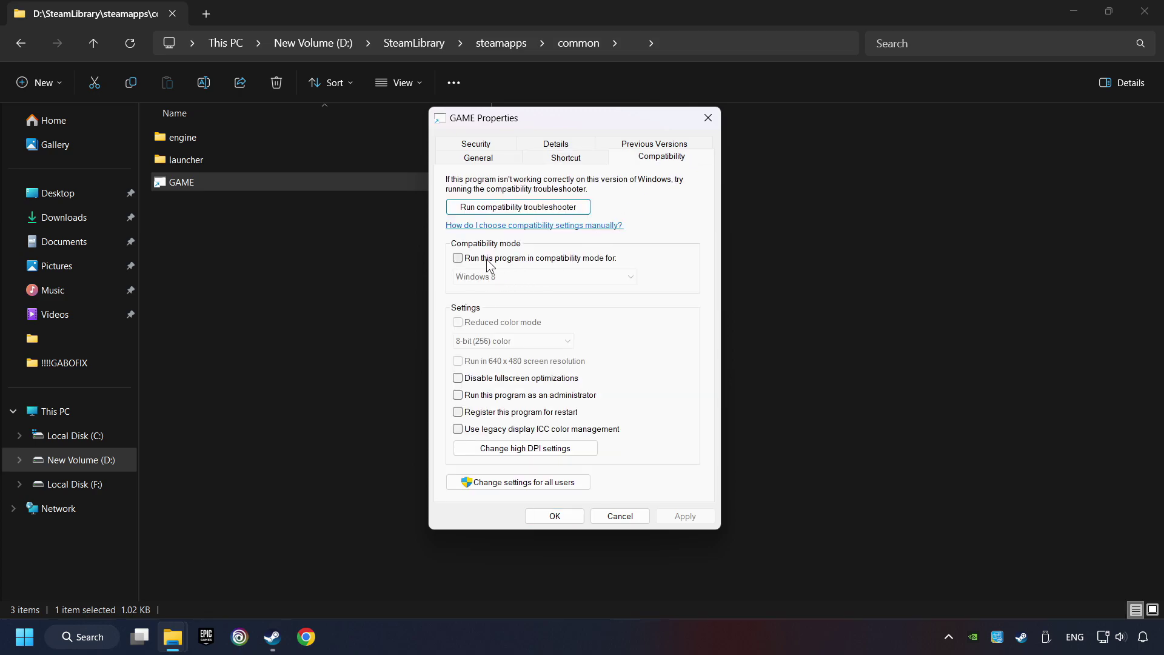
pyautogui.click(544, 260)
pyautogui.click(550, 276)
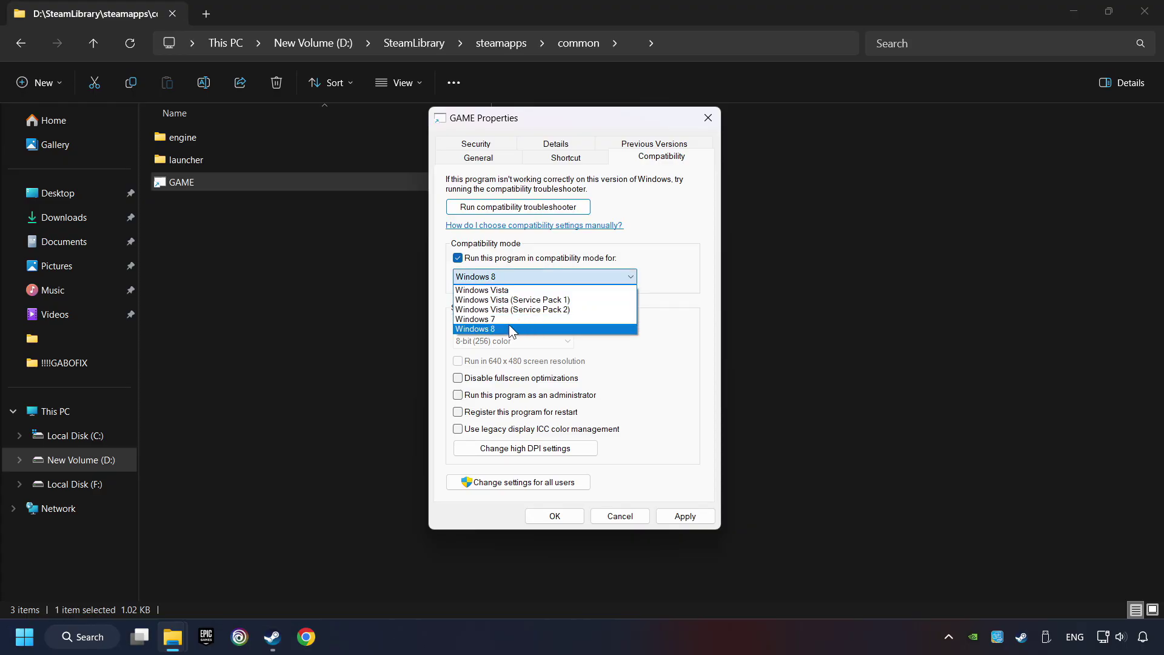
pyautogui.click(515, 328)
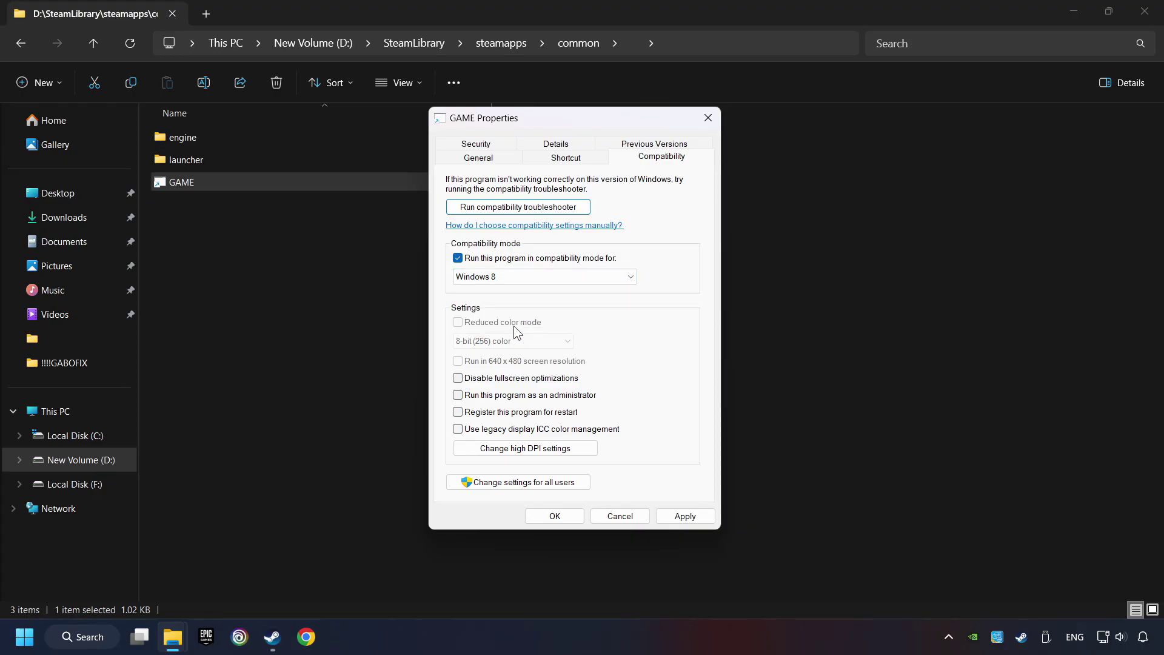
pyautogui.click(460, 381)
pyautogui.click(458, 395)
pyautogui.click(681, 522)
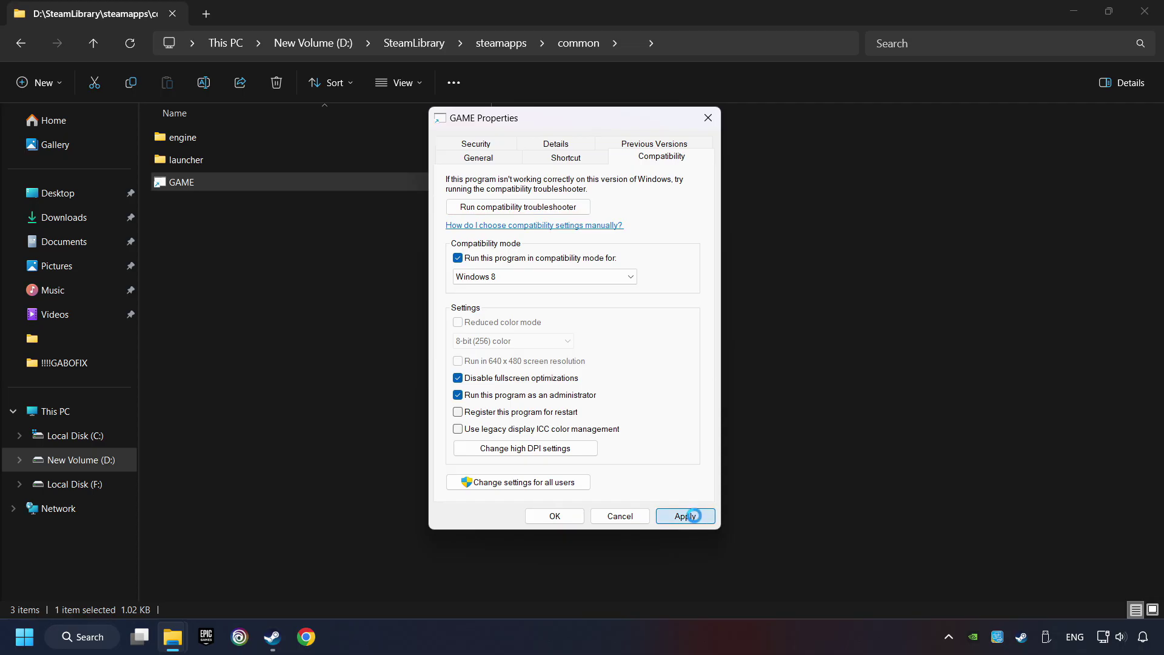
pyautogui.click(555, 516)
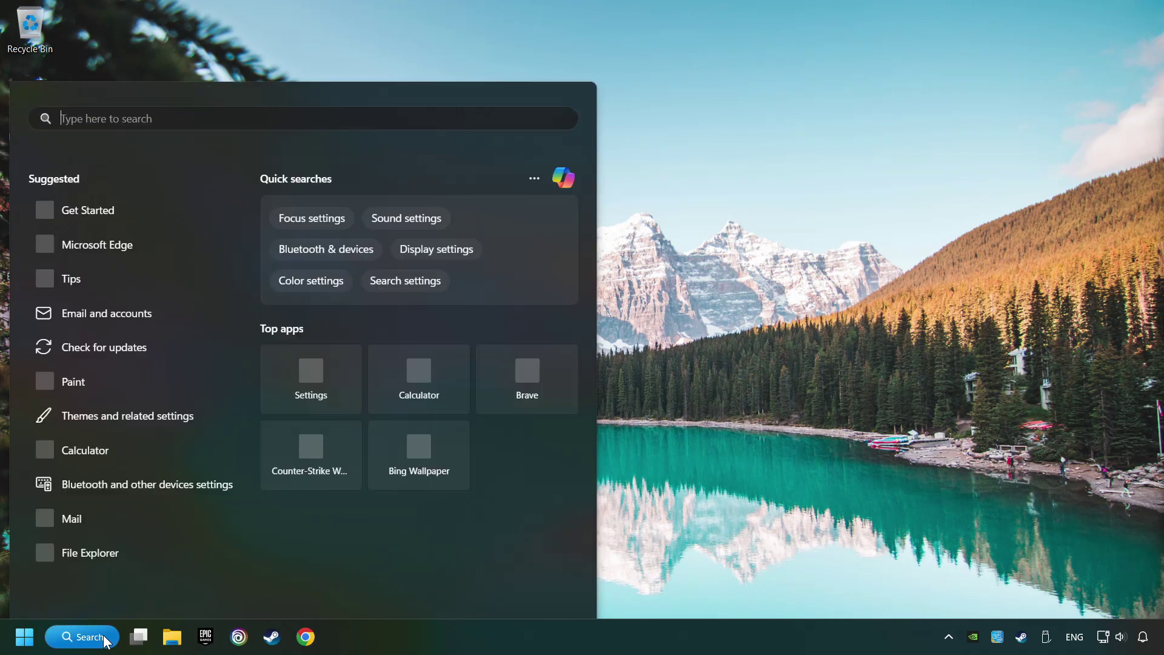
# - Run a Windows Update check, which reports 'You're up to date', then close Settings
pyautogui.write('updates')
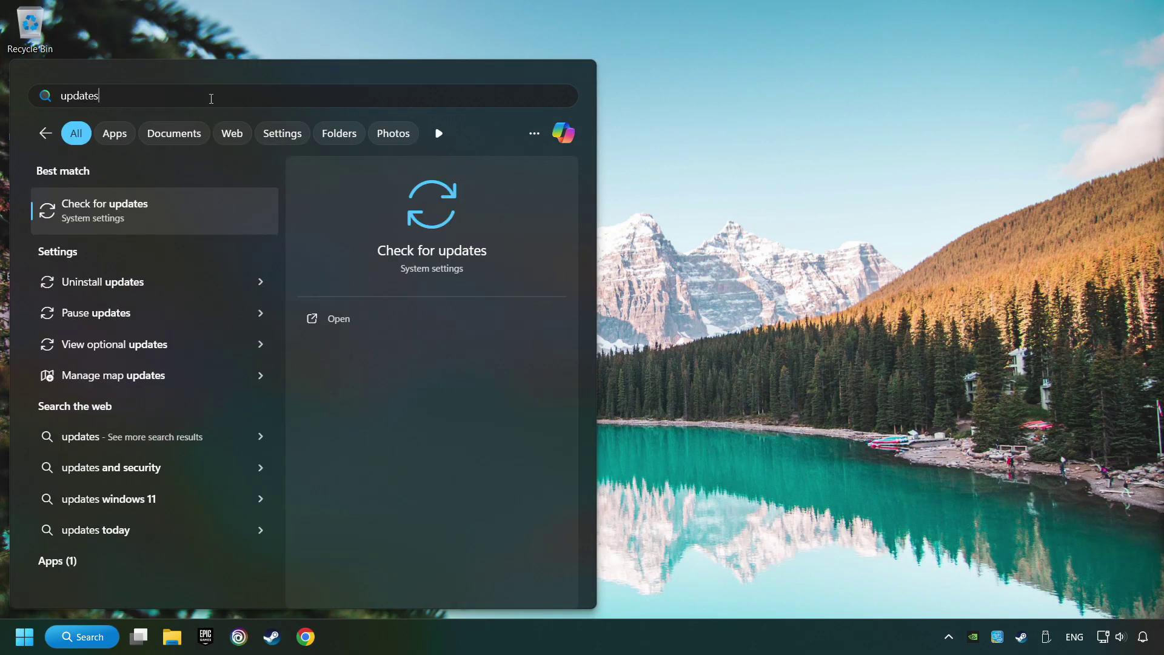
pyautogui.click(209, 216)
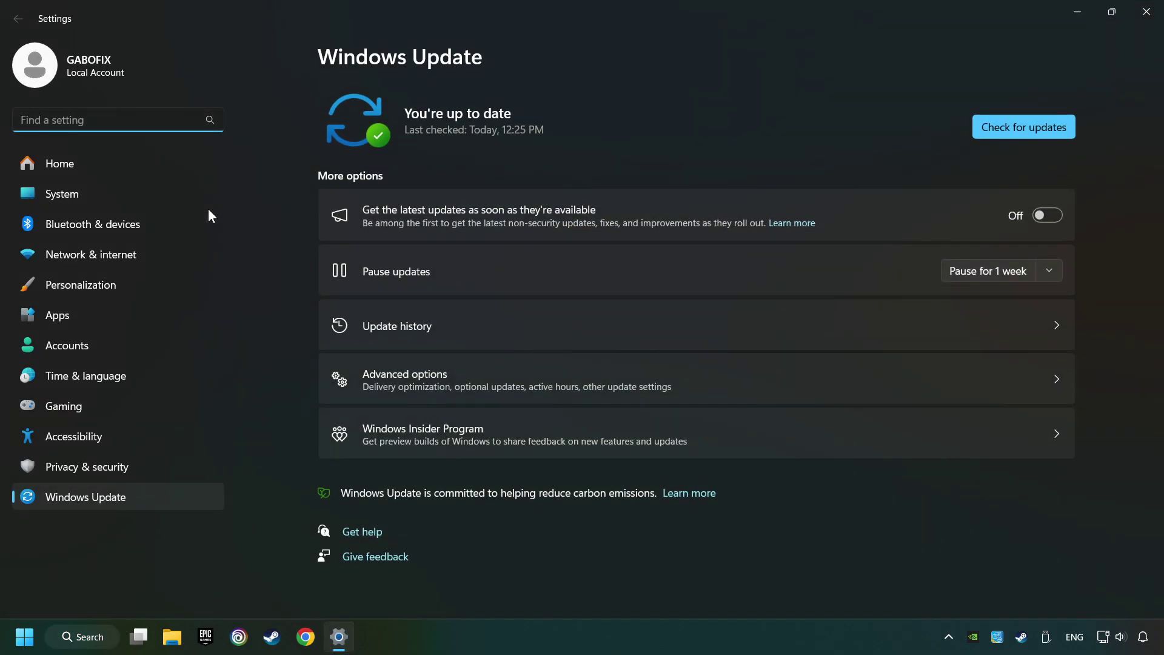
pyautogui.click(1018, 127)
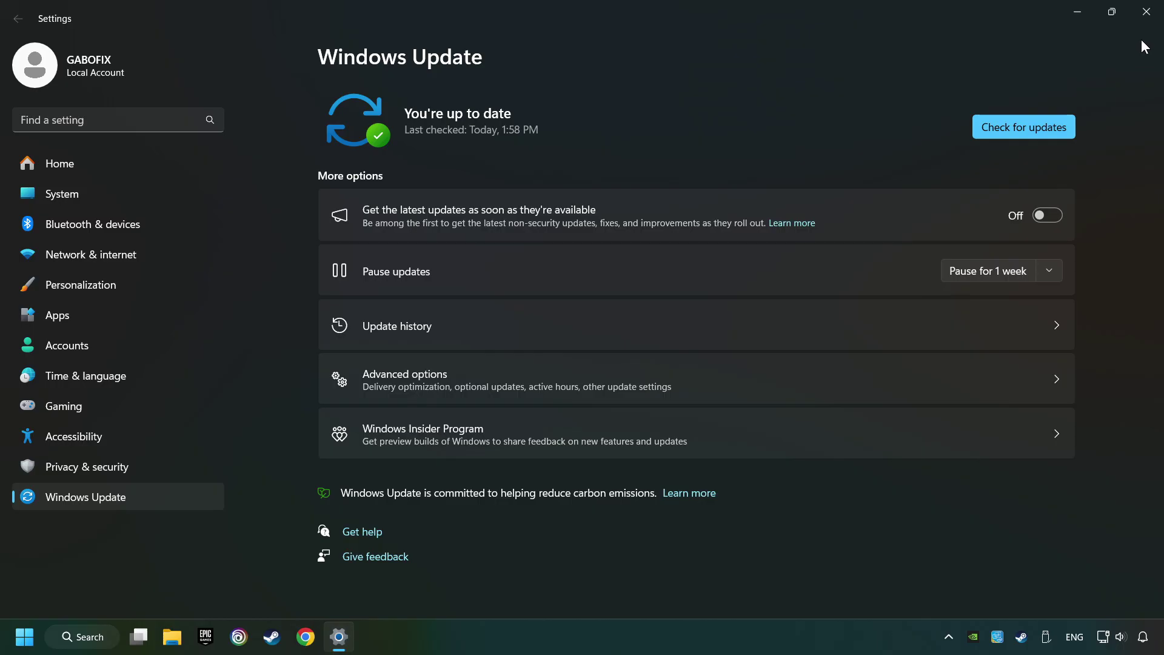
pyautogui.click(1147, 22)
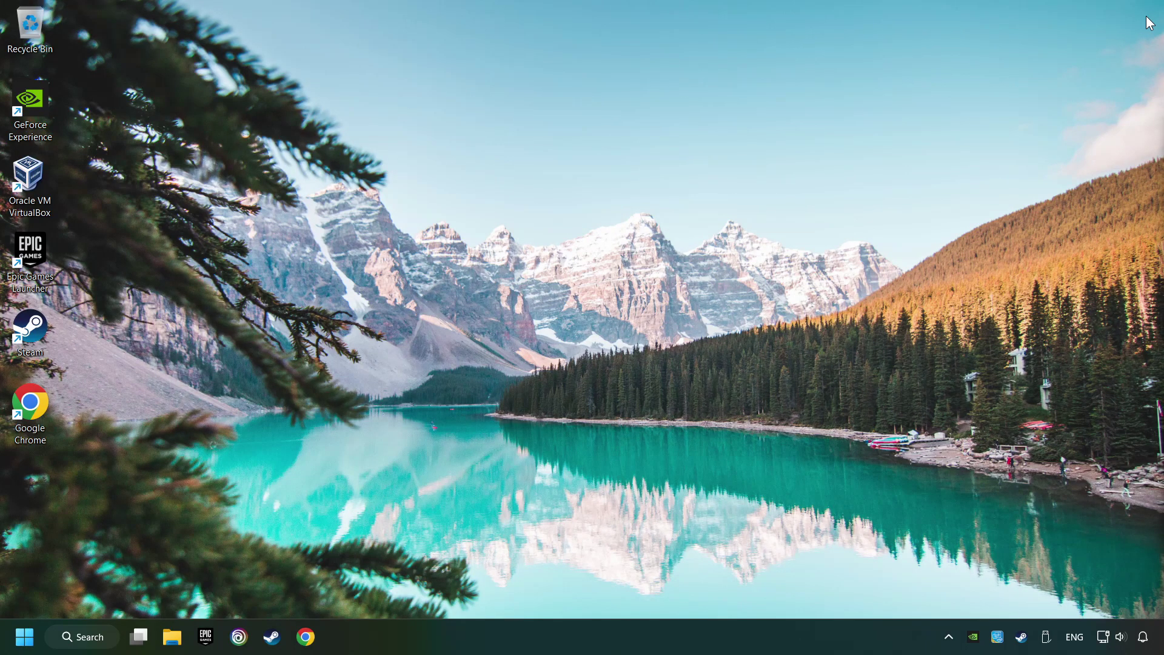